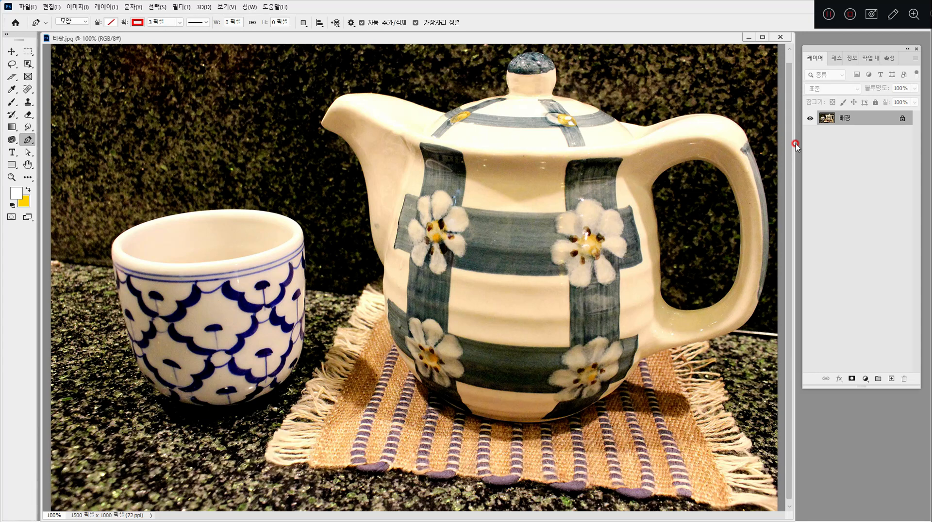
- Try to select the teapot automatically by framing it with the Object Selection tool
left_click(27, 53)
right_click(27, 54)
left_click(27, 64)
right_click(27, 65)
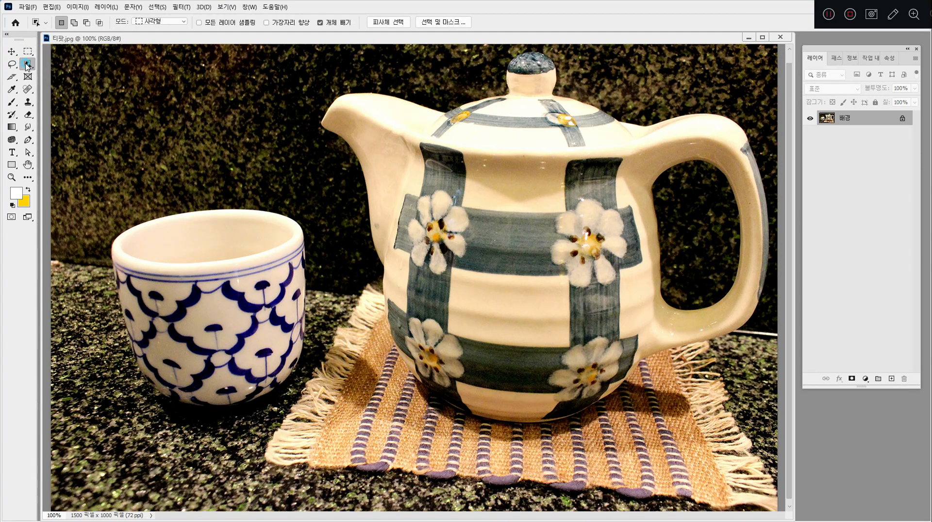
right_click(27, 65)
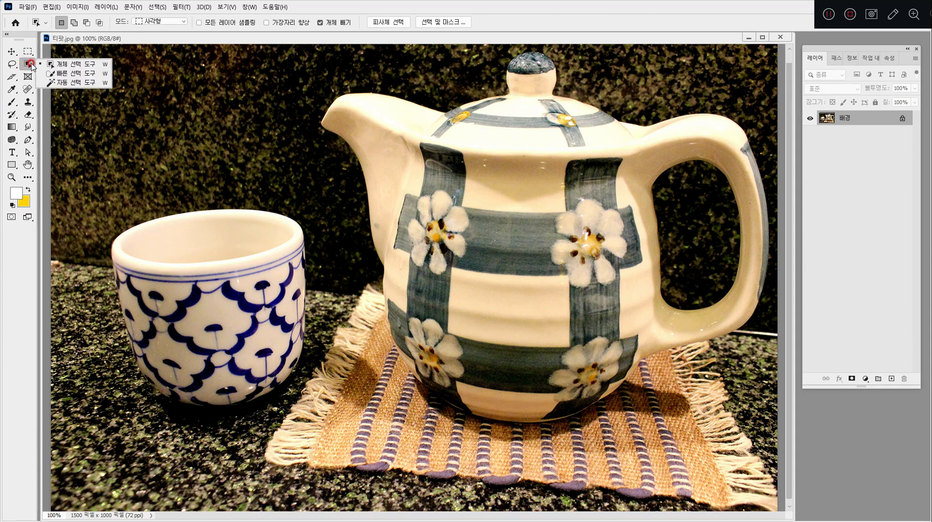
left_click(86, 68)
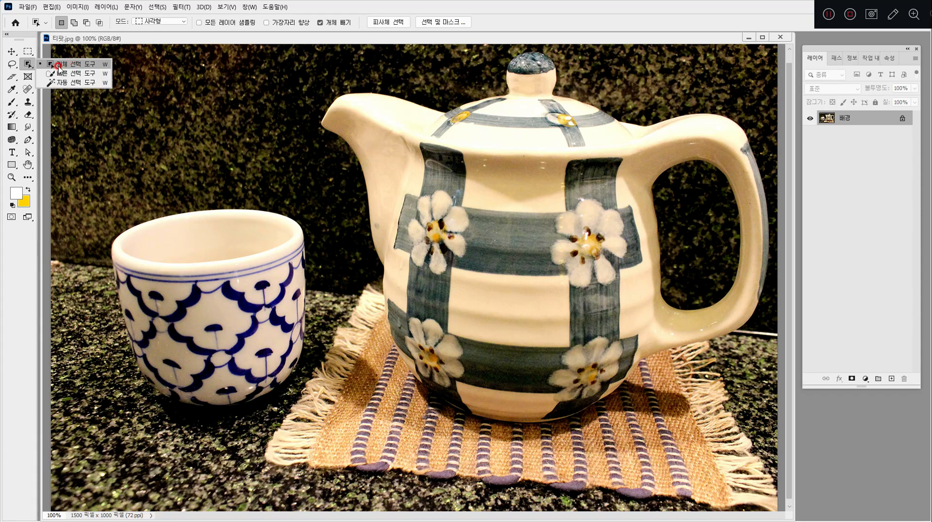
left_click(63, 65)
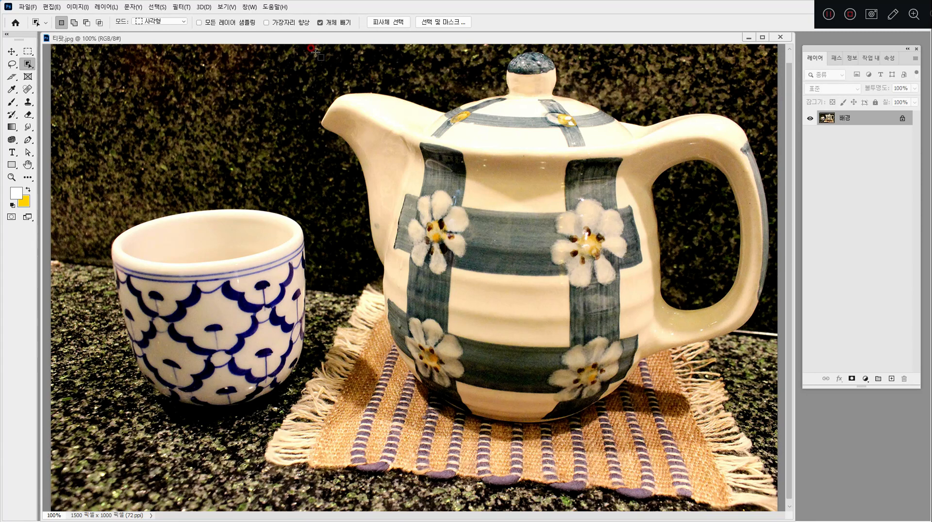
left_click_drag(311, 46, 767, 430)
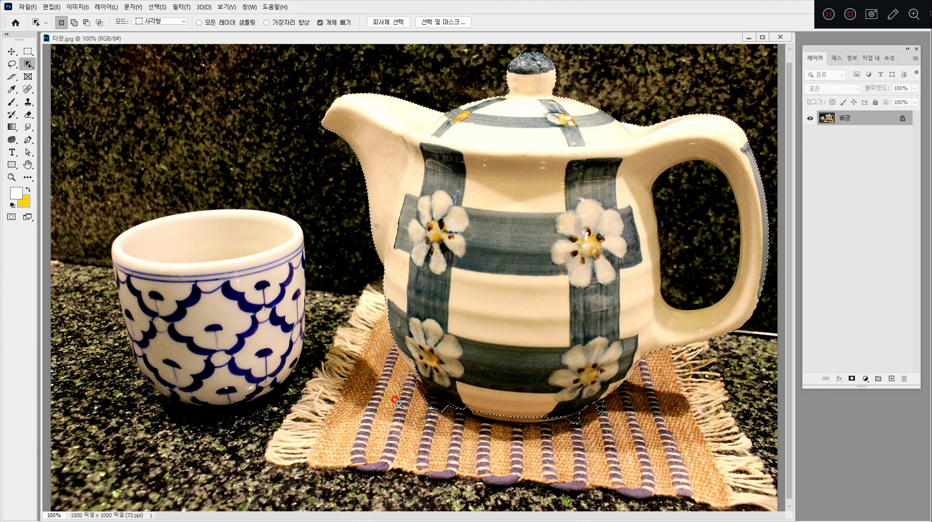
- Inspect the selection edge along the teapot's base up close and clear the selection
scroll(400, 394, "up", 5)
left_click_drag(690, 446, 326, 375)
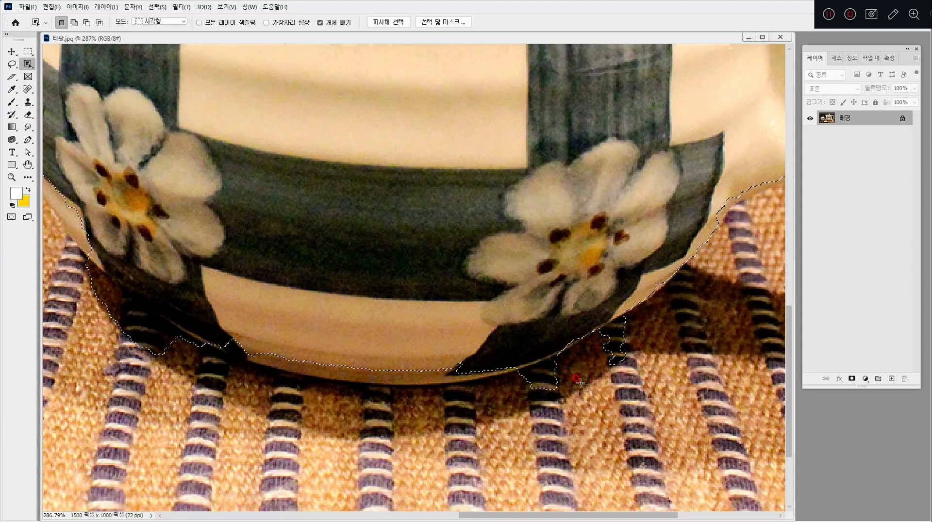
scroll(458, 372, "up", 2)
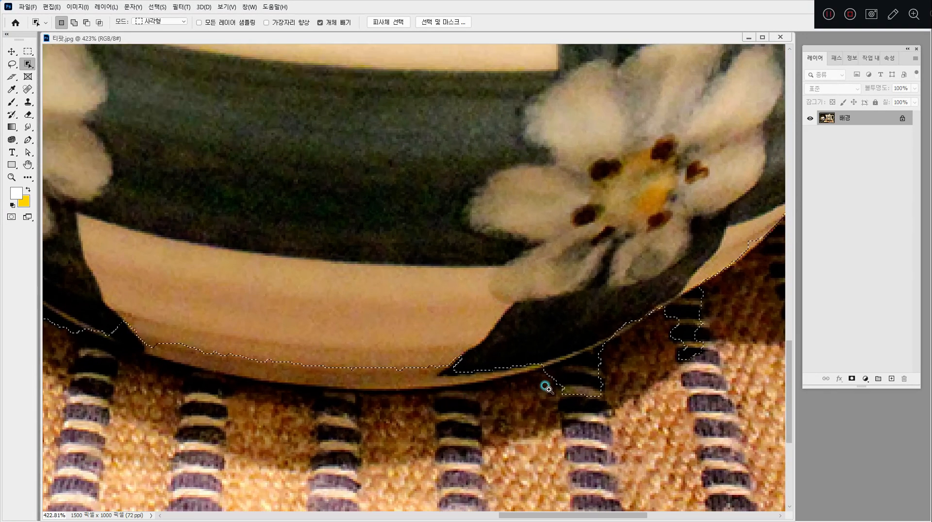
scroll(456, 376, "up", 2)
left_click_drag(480, 397, 527, 433)
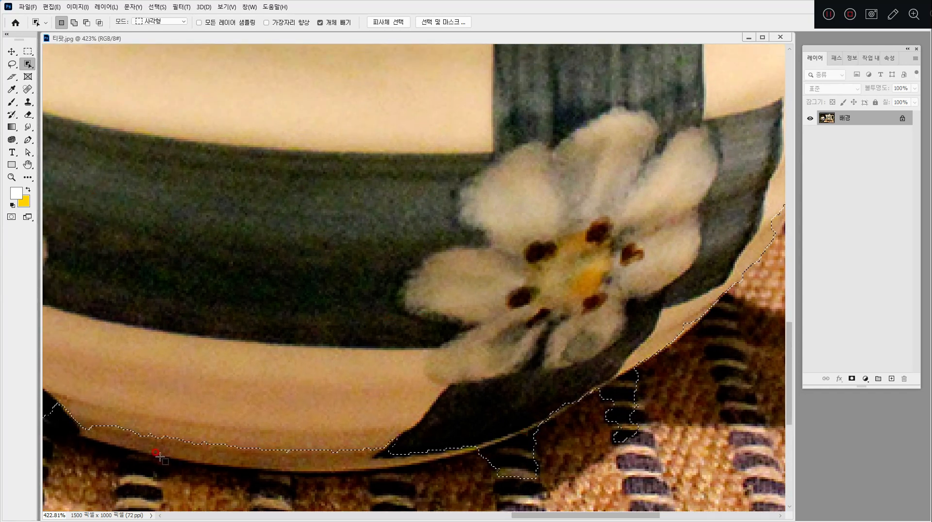
double_click(13, 177)
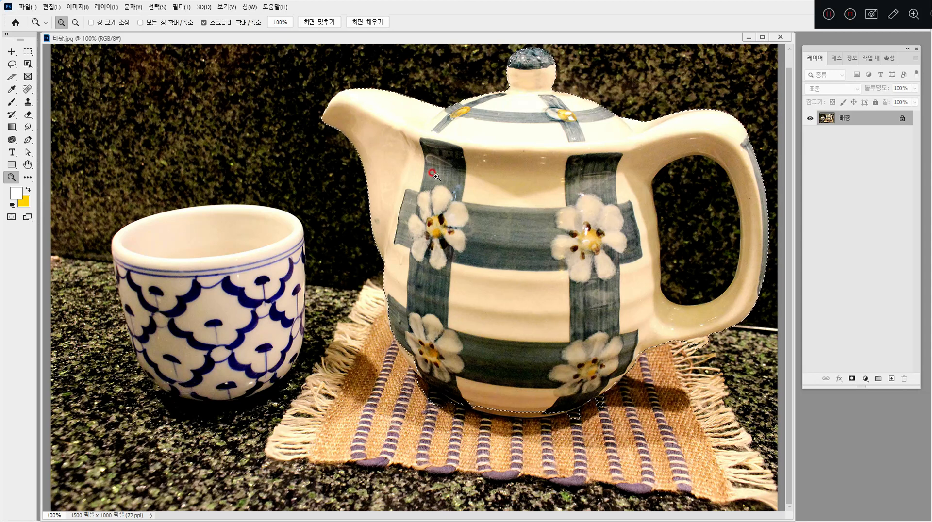
left_click(155, 6)
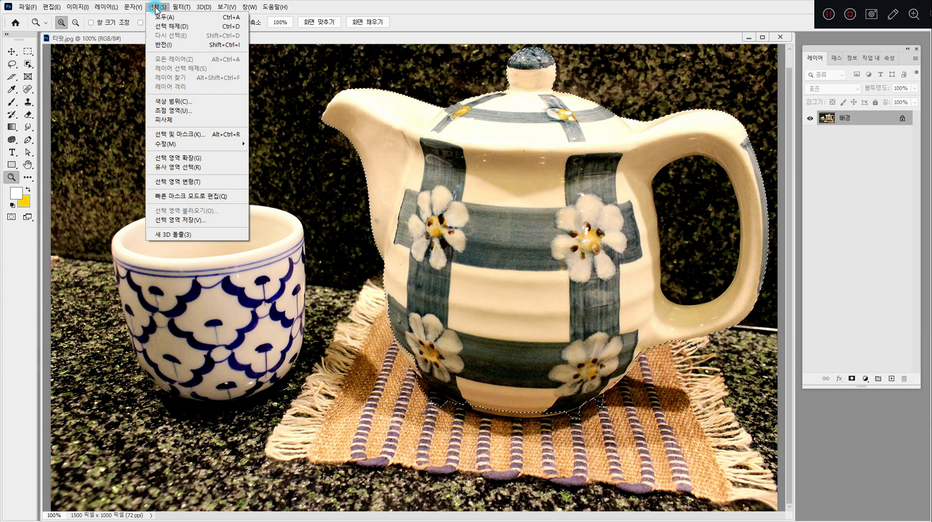
left_click(166, 26)
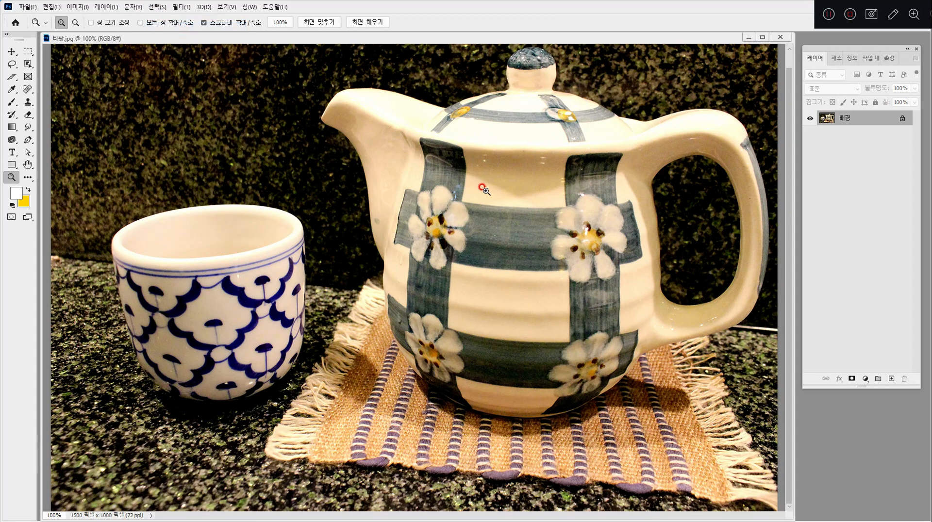
scroll(602, 199, "up", 2)
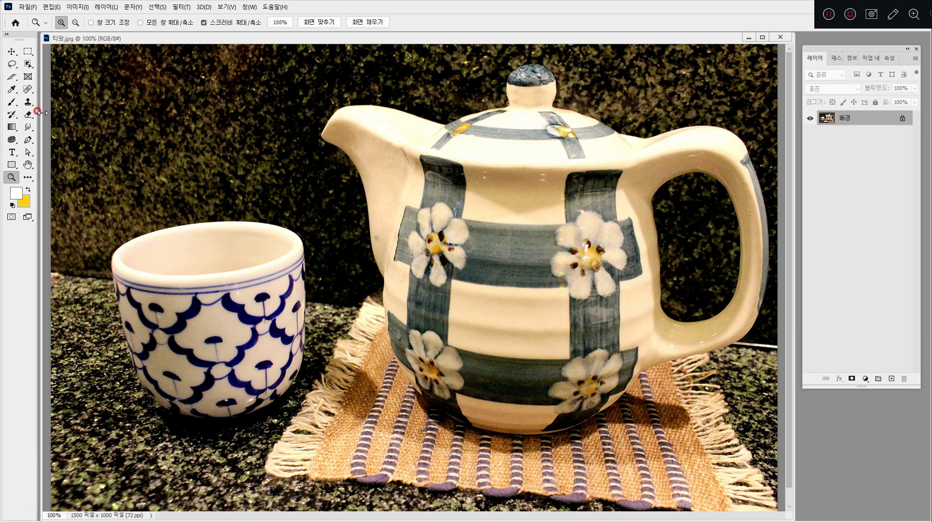
- Activate the Pen tool and set its drawing mode to 패스 (path)
left_click(28, 141)
right_click(29, 141)
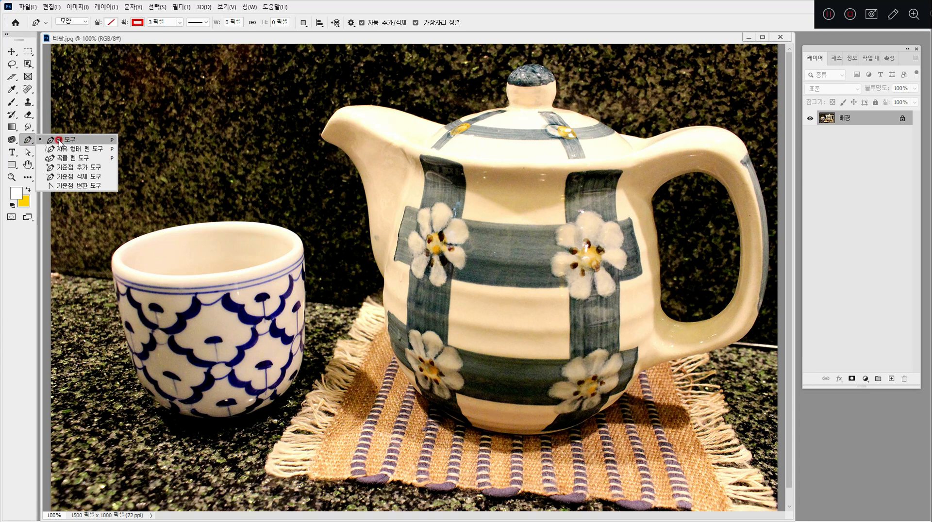
left_click(57, 140)
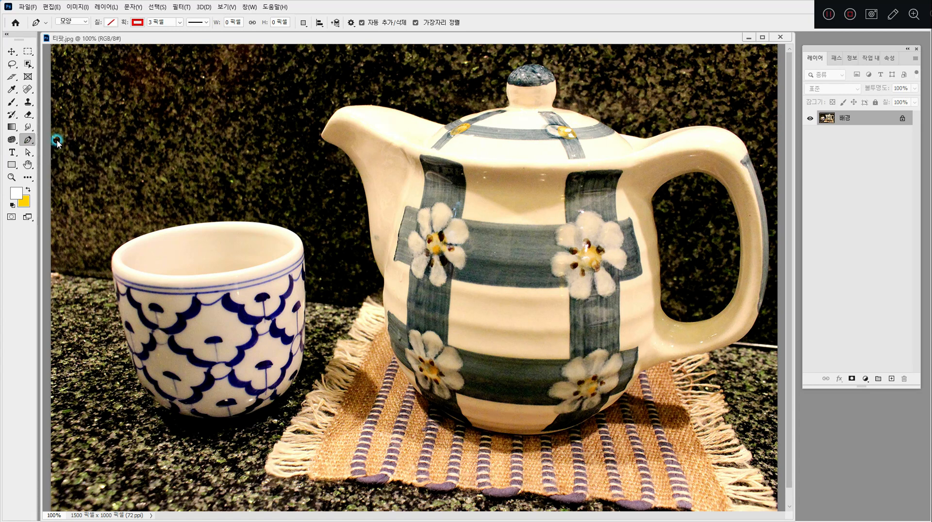
left_click(71, 21)
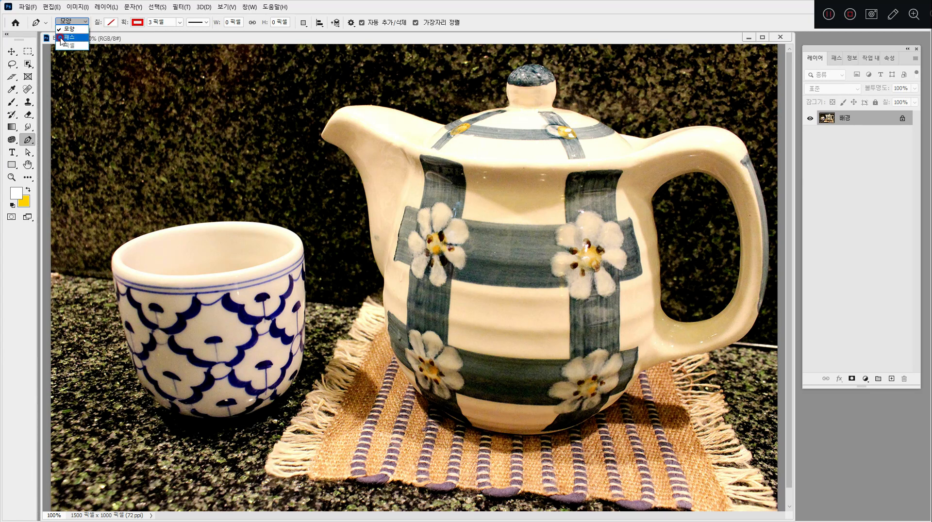
left_click(61, 39)
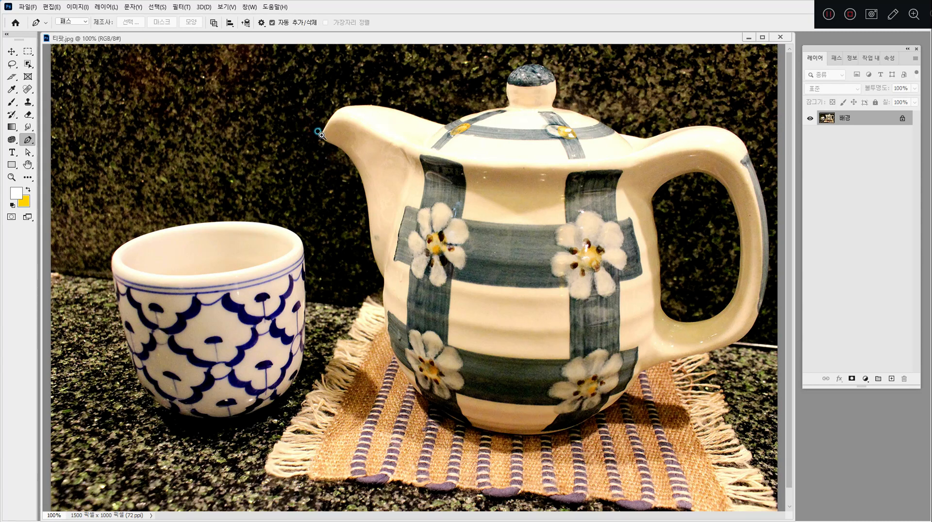
- Start a path at the tip of the teapot's spout and add a curved anchor point along the spout's underside
left_click(326, 137, "ctrl")
left_click_drag(325, 138, 346, 169)
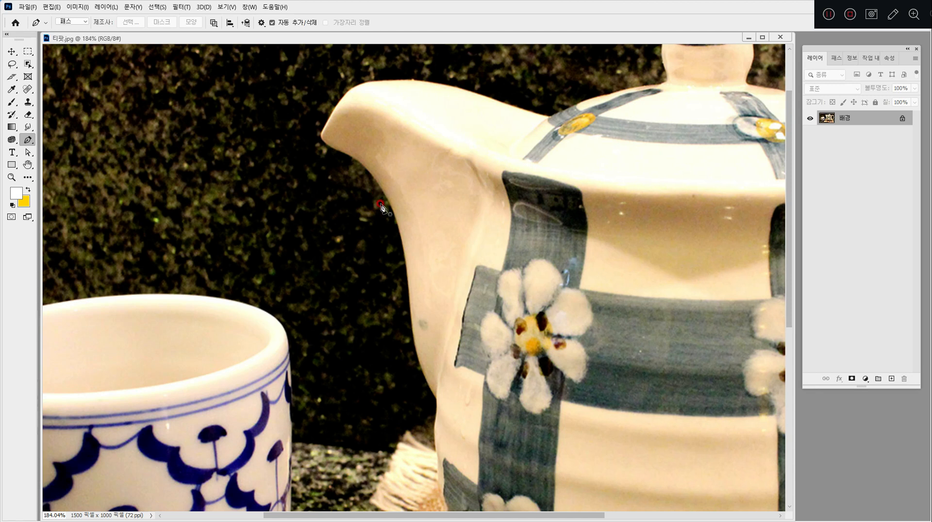
key("space")
left_click_drag(540, 166, 437, 260)
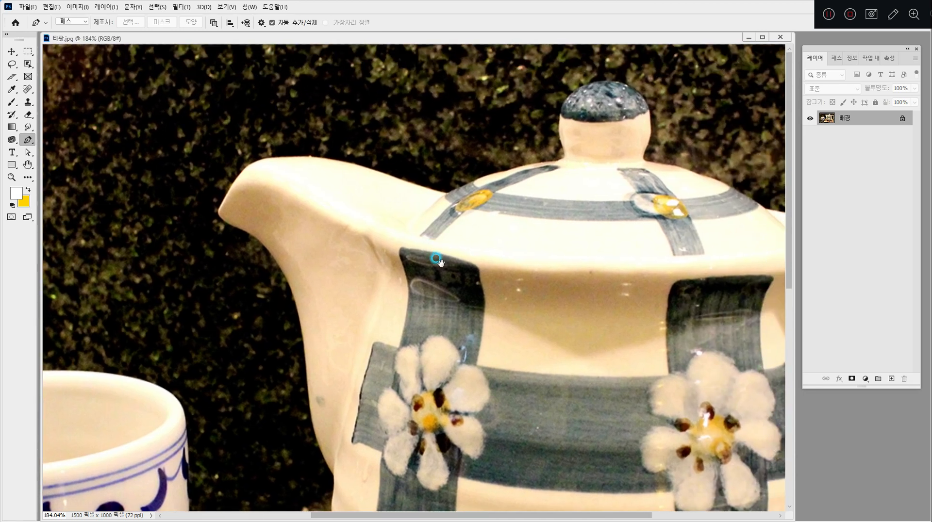
left_click_drag(275, 254, 462, 332)
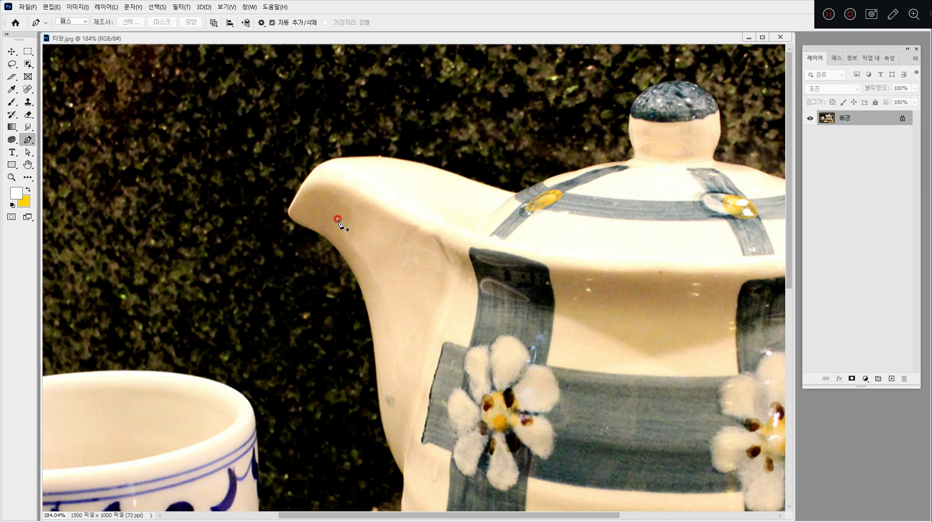
left_click_drag(239, 194, 252, 224)
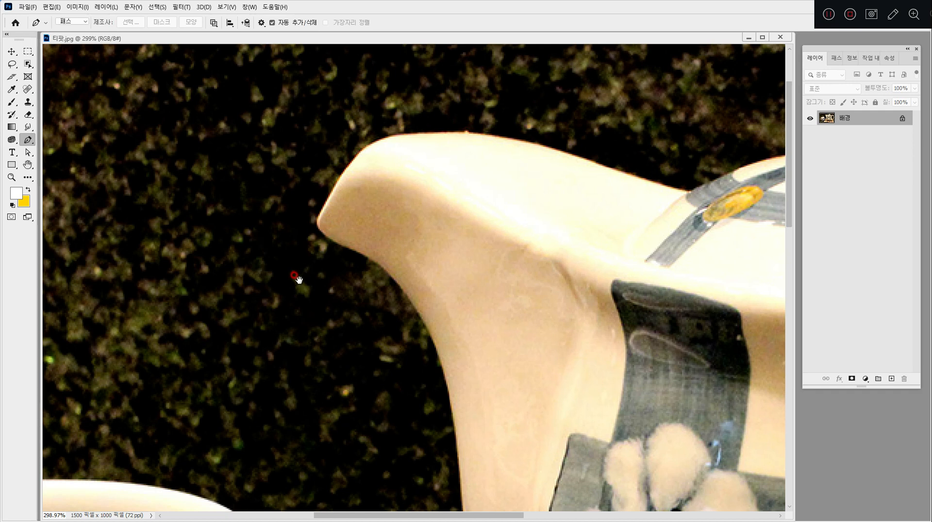
left_click_drag(298, 275, 285, 302)
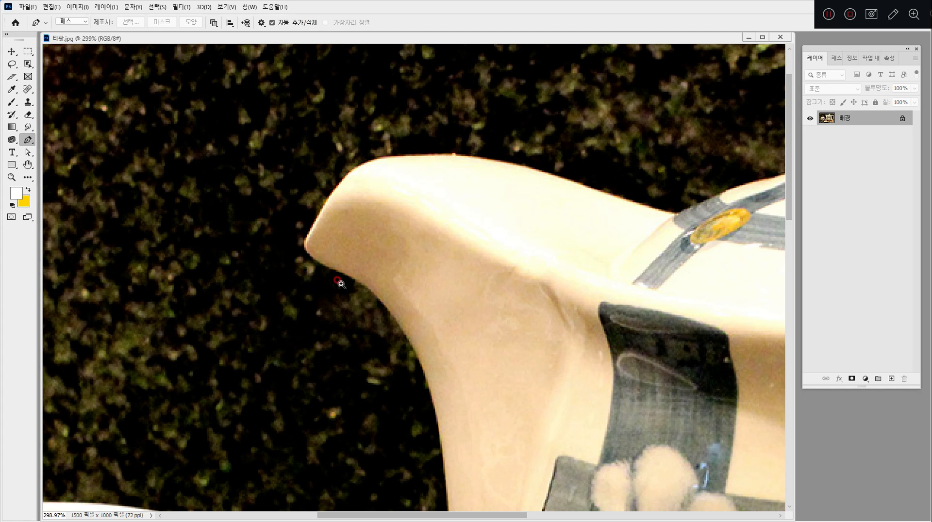
left_click(301, 258)
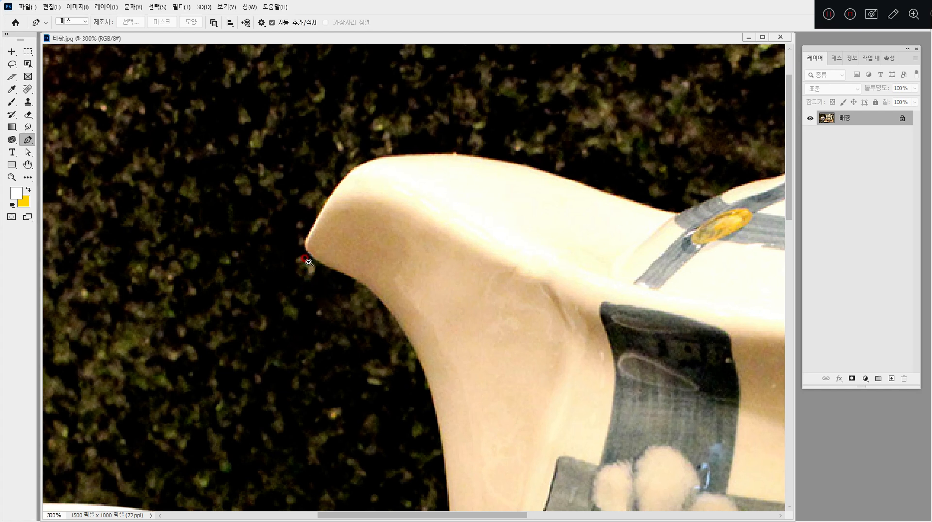
left_click(295, 264)
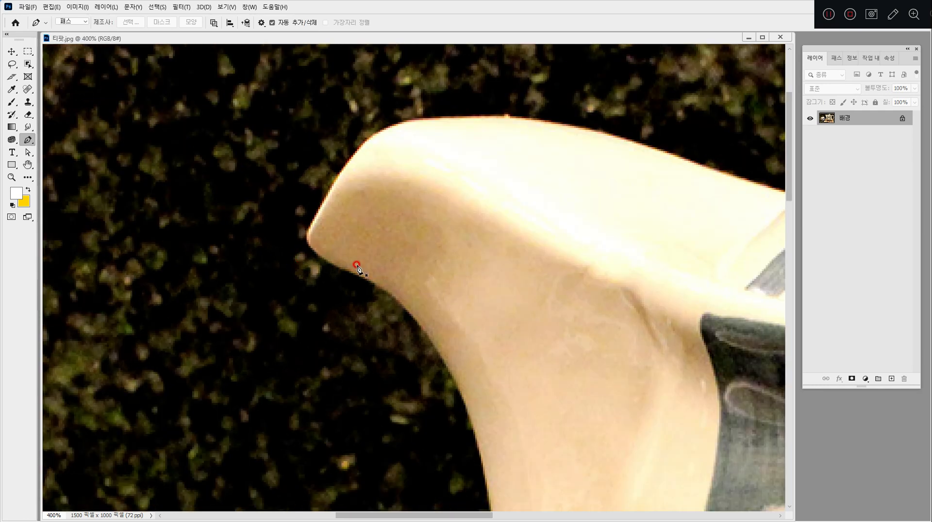
left_click_drag(340, 263, 195, 237)
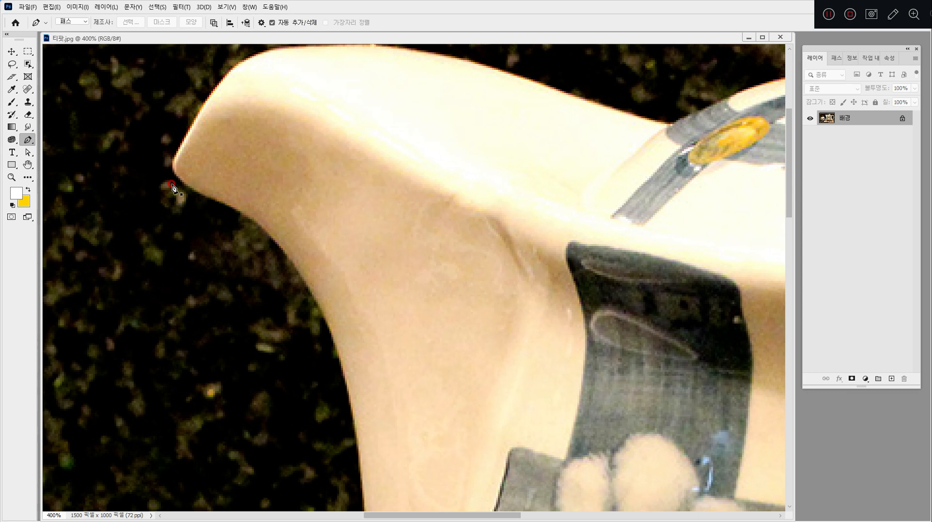
left_click_drag(291, 203, 270, 225)
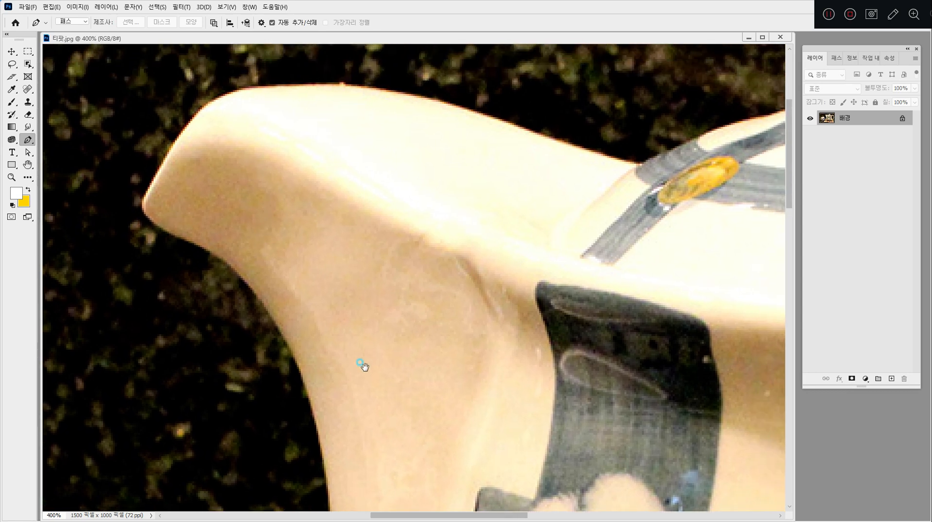
left_click_drag(359, 363, 371, 375)
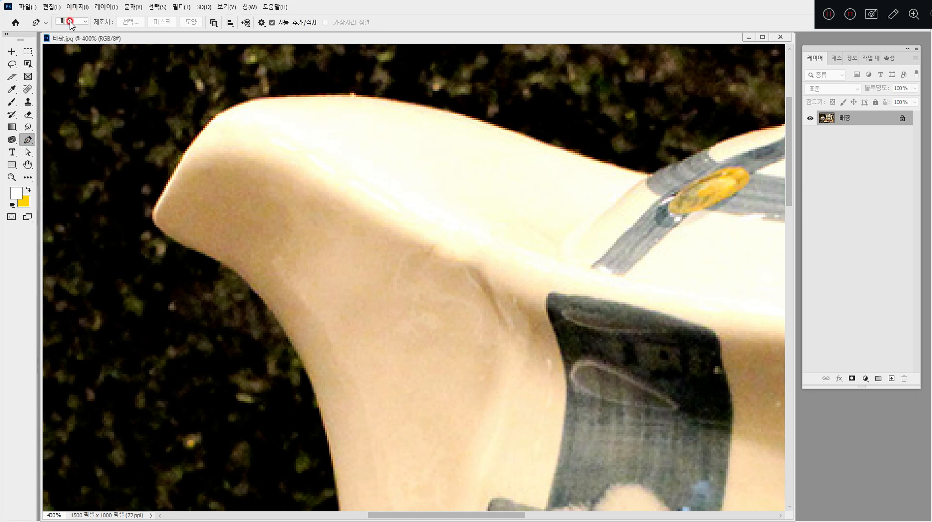
left_click(154, 221)
scroll(177, 277, "up", 2)
left_click(199, 247)
left_click_drag(207, 250, 252, 268)
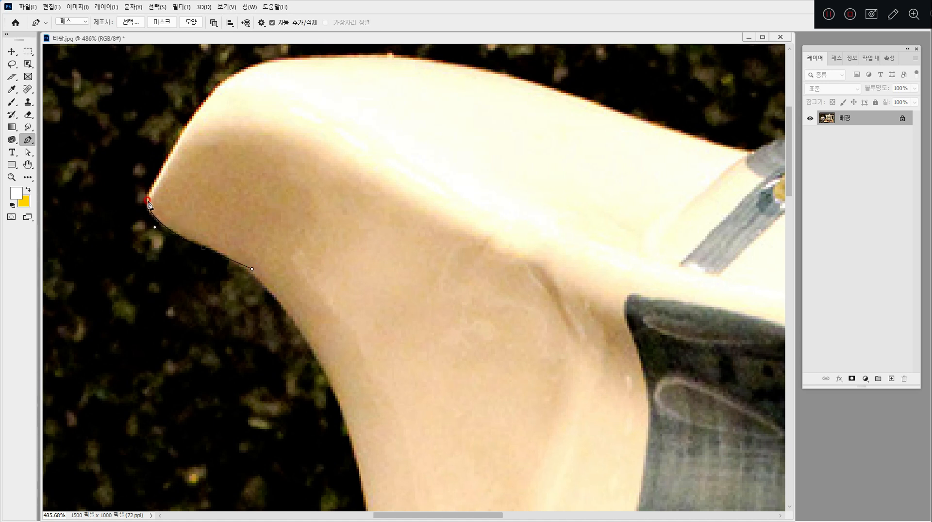
- Continue the path down the outer edge of the spout with two more curved anchor points that follow its contour
left_click_drag(268, 355, 209, 235)
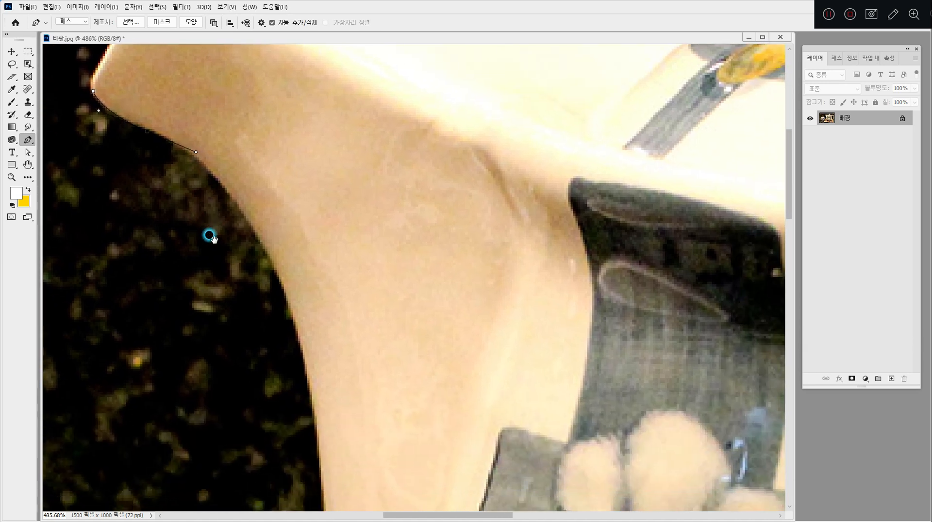
left_click_drag(270, 255, 308, 333)
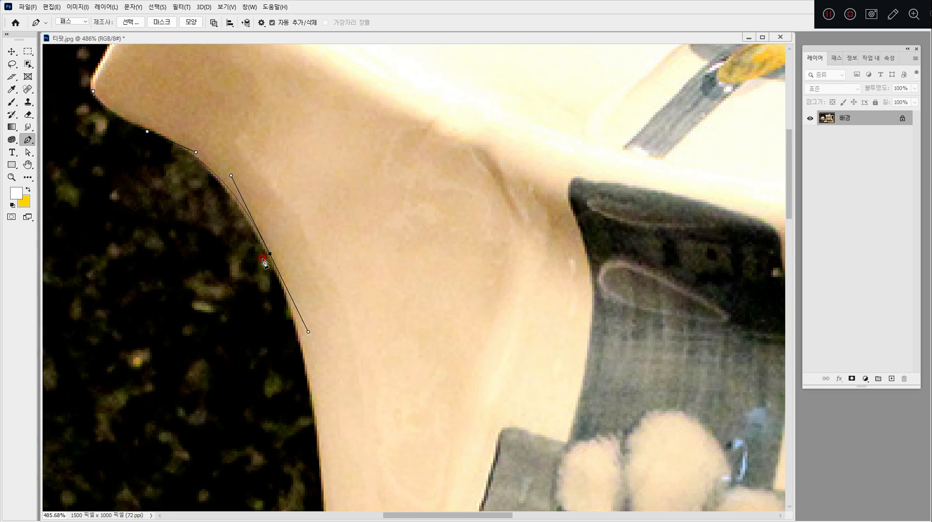
key("ctrl+z")
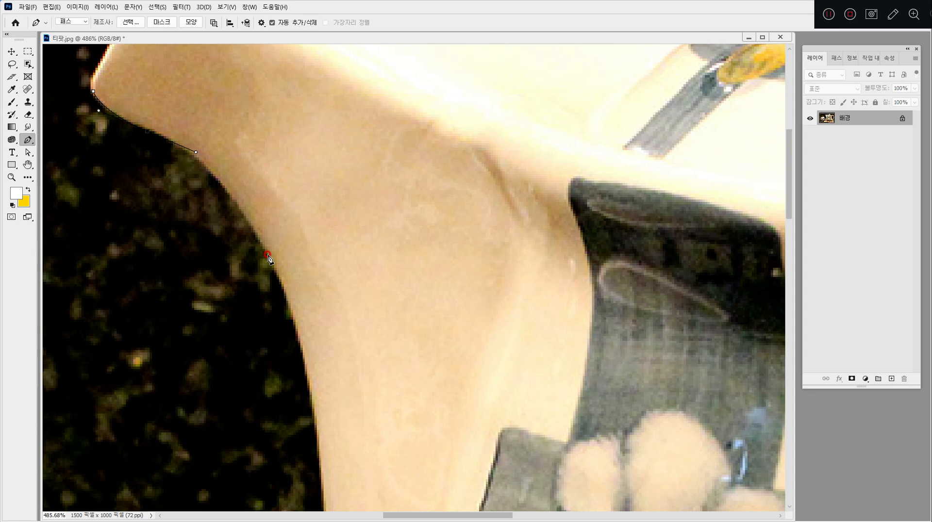
left_click_drag(267, 254, 301, 324)
scroll(383, 291, "down", 3)
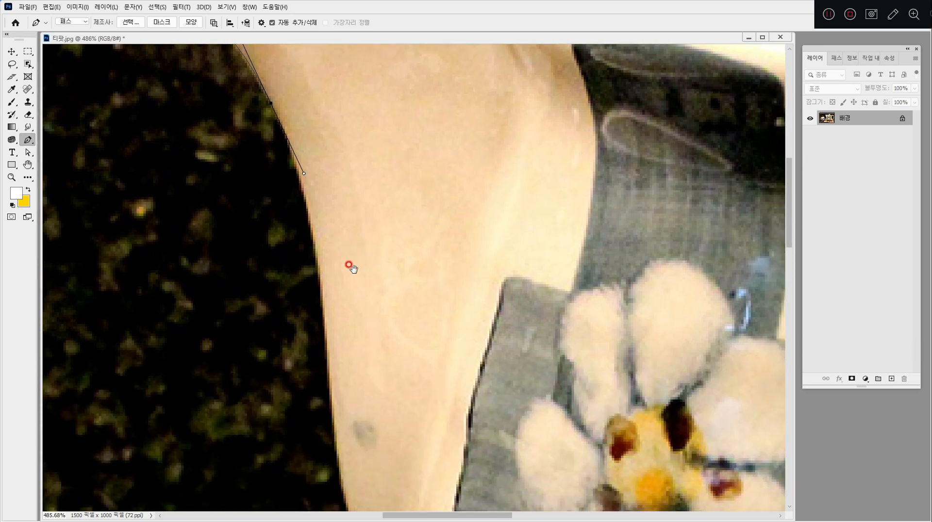
left_click(324, 327)
left_click_drag(325, 328, 328, 391)
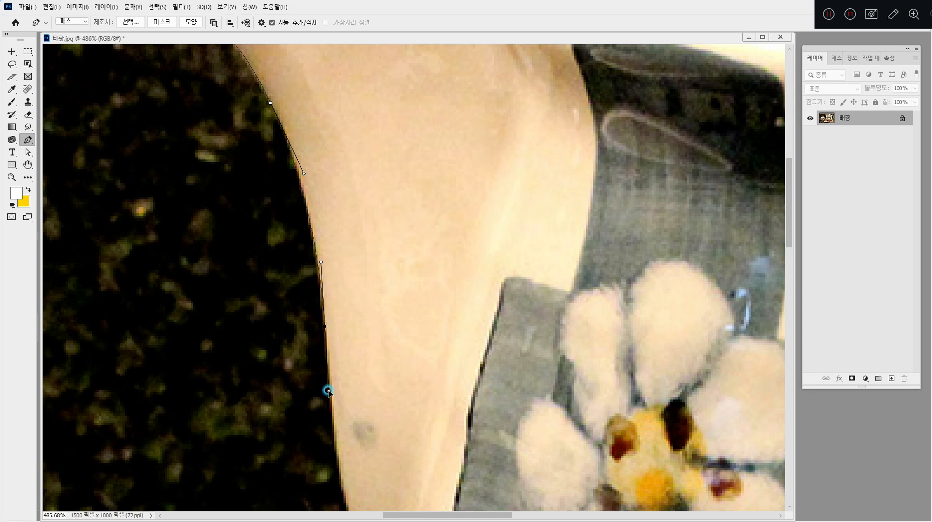
- Extend the path with a curved anchor point along the lower spout and a corner point where the spout meets the body
left_click_drag(389, 430, 294, 234)
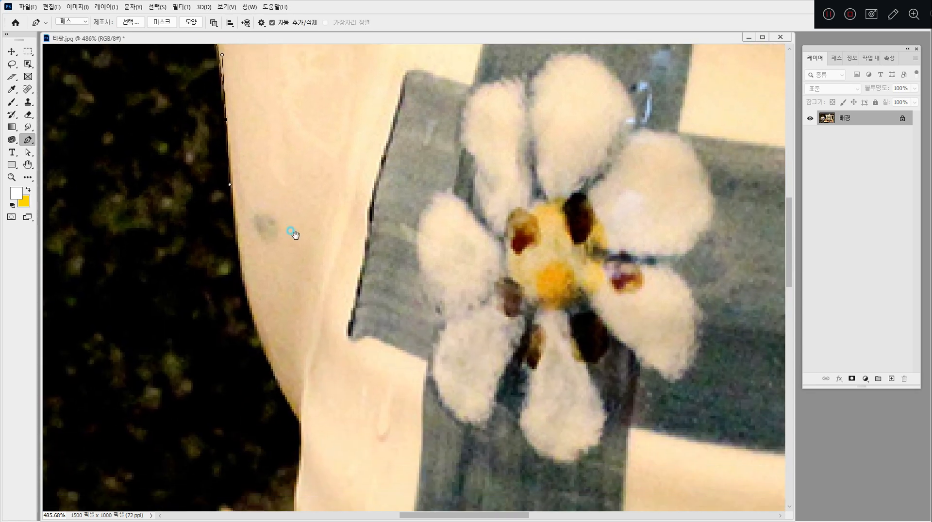
left_click(256, 327)
left_click_drag(256, 332, 273, 380)
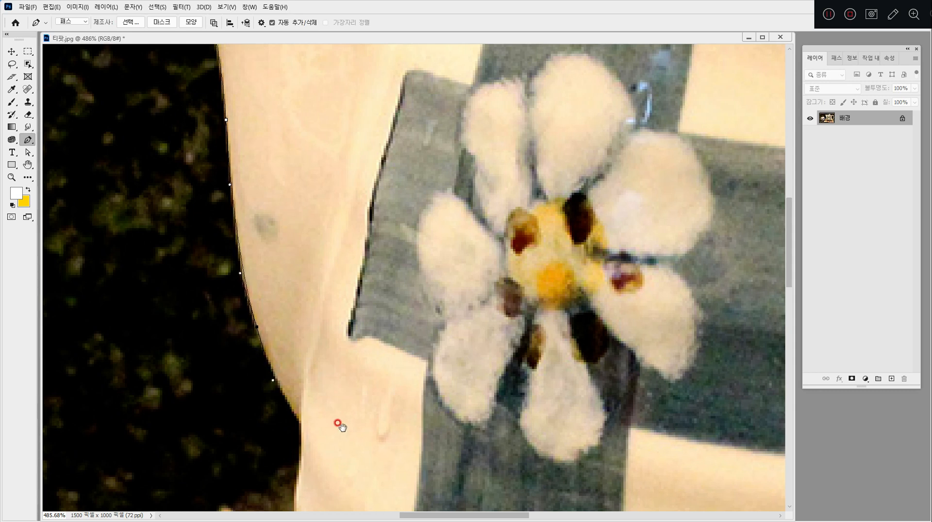
left_click_drag(340, 427, 333, 301)
left_click(292, 310)
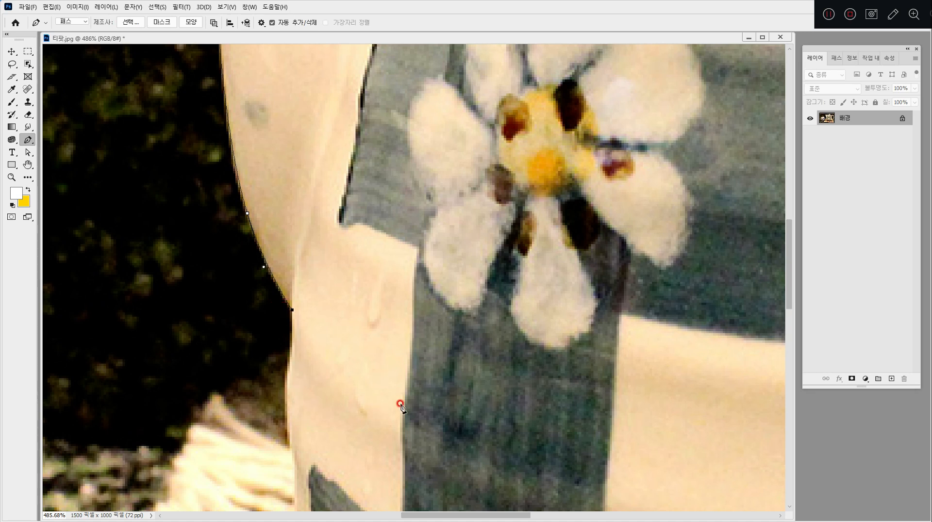
- Extend the path from the spout junction down the spout-side edge of the teapot body with three curved anchor points
left_click_drag(369, 398, 350, 391)
left_click_drag(375, 431, 334, 239)
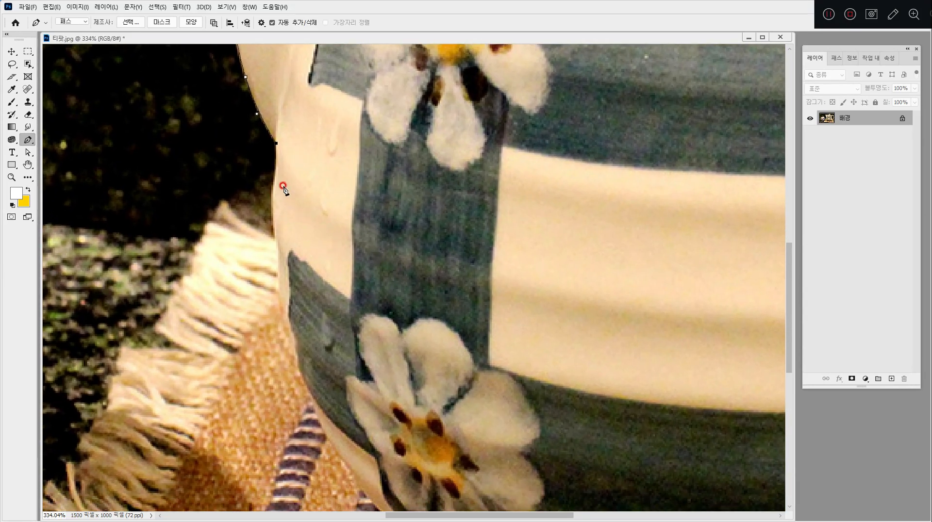
left_click_drag(273, 207, 275, 236)
left_click_drag(279, 299, 281, 316)
left_click(306, 386)
left_click_drag(308, 392, 317, 416)
- Continue the path around the spout-side lower curve of the body to the teapot's base with curved anchor points
left_click_drag(387, 459, 280, 272)
left_click(277, 329)
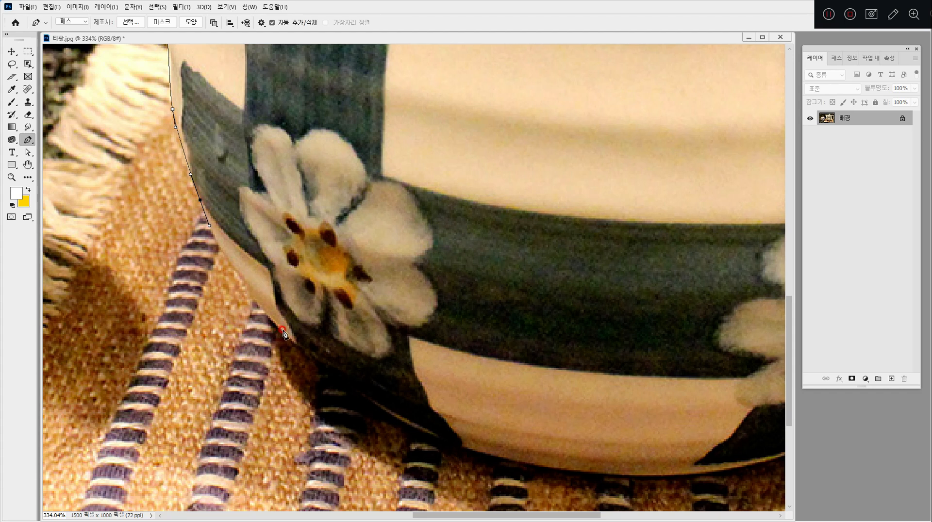
left_click_drag(285, 335, 315, 362)
left_click_drag(496, 436, 388, 371)
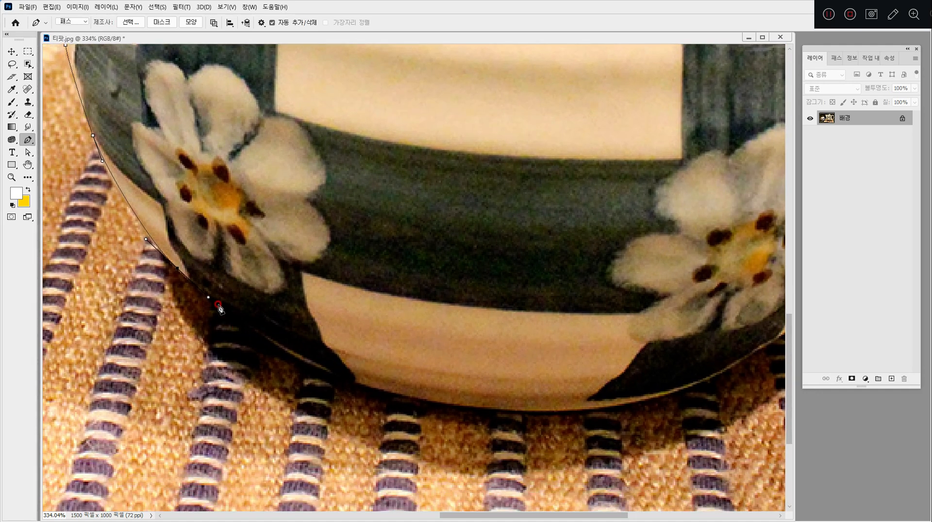
left_click(246, 306)
left_click_drag(357, 387, 416, 404)
- Trace the teapot's bottom edge and the handle-side lower curve of the body with three curved anchor points
left_click_drag(481, 426, 296, 420)
left_click_drag(459, 396, 537, 374)
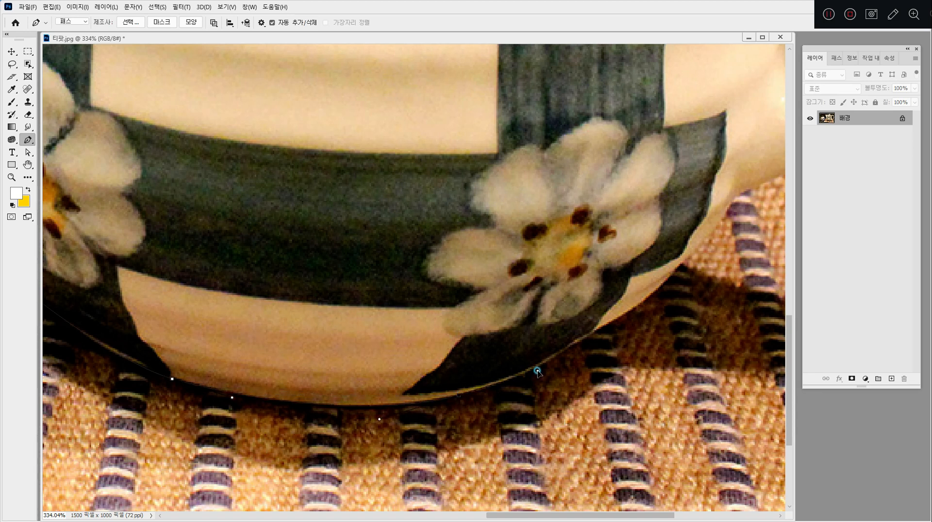
left_click_drag(670, 332, 534, 410)
left_click_drag(468, 409, 492, 390)
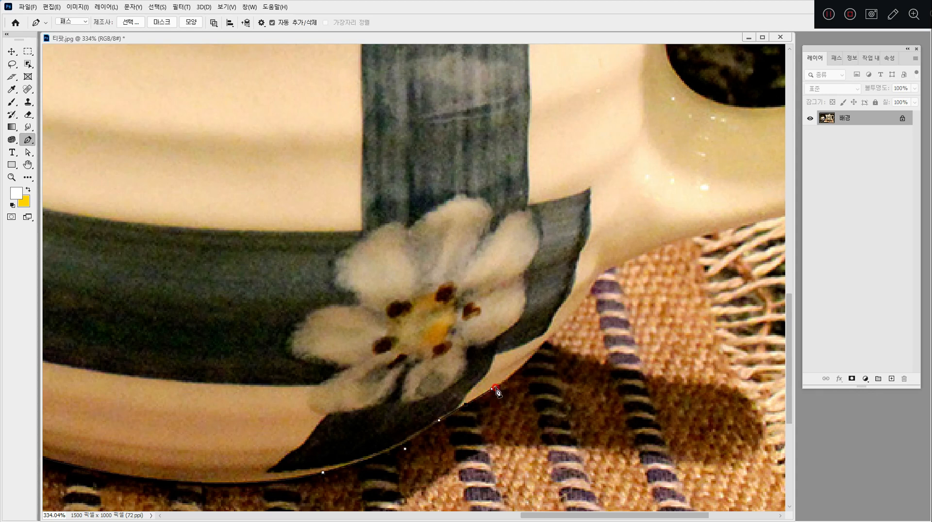
left_click_drag(543, 344, 566, 316)
- Extend the path through the lower handle junction, along the handle's underside and around its lower outer corner
left_click_drag(582, 363, 472, 398)
left_click_drag(476, 330, 542, 289)
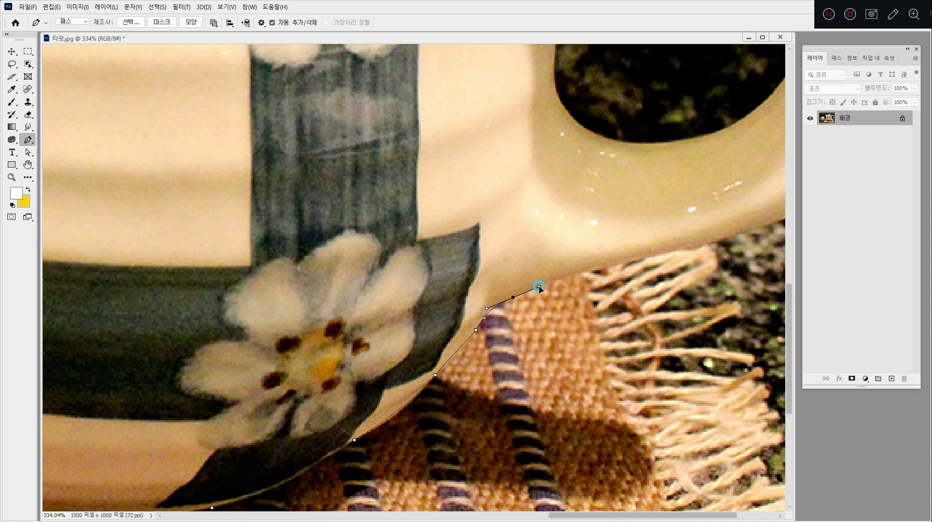
left_click_drag(613, 366, 453, 433)
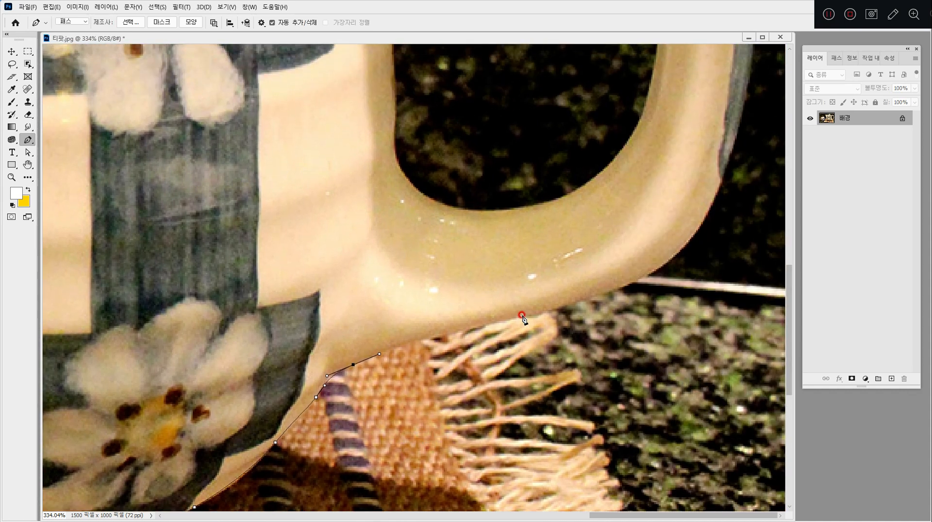
left_click_drag(522, 316, 595, 301)
left_click_drag(655, 340, 457, 437)
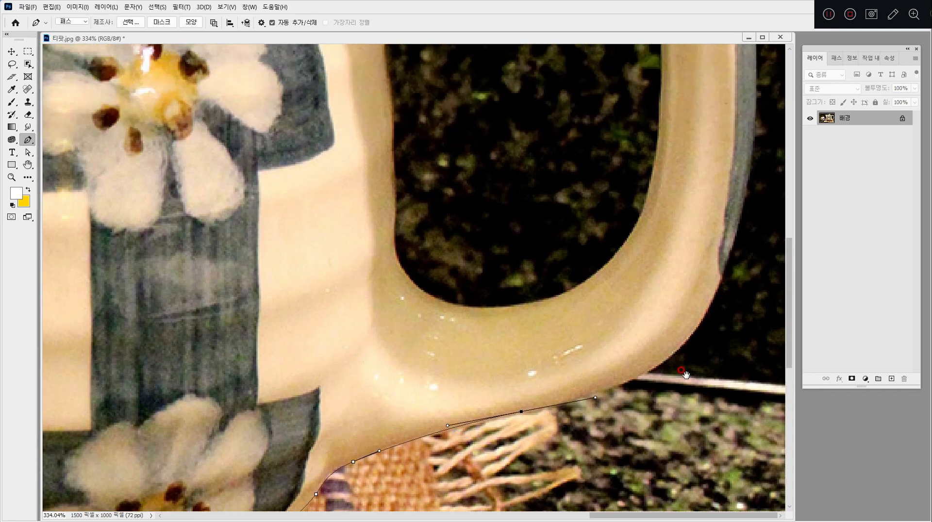
left_click_drag(695, 332, 738, 280)
- Trace the handle's outer edge upward and around its upper curve to the top with curved anchor points
left_click_drag(741, 214, 708, 358)
left_click_drag(757, 247, 759, 207)
left_click_drag(735, 176, 736, 410)
left_click_drag(738, 275, 726, 219)
scroll(653, 239, "up", 5)
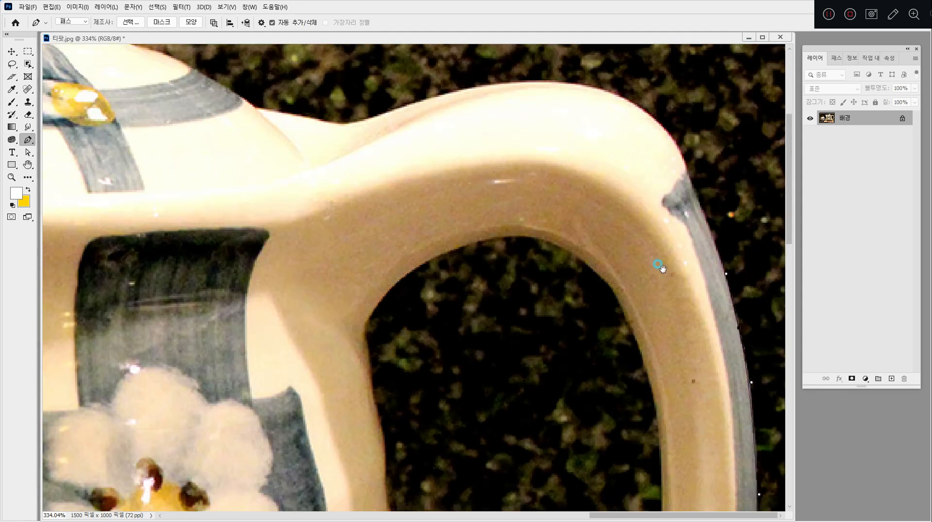
left_click_drag(706, 309, 699, 288)
left_click_drag(611, 216, 554, 210)
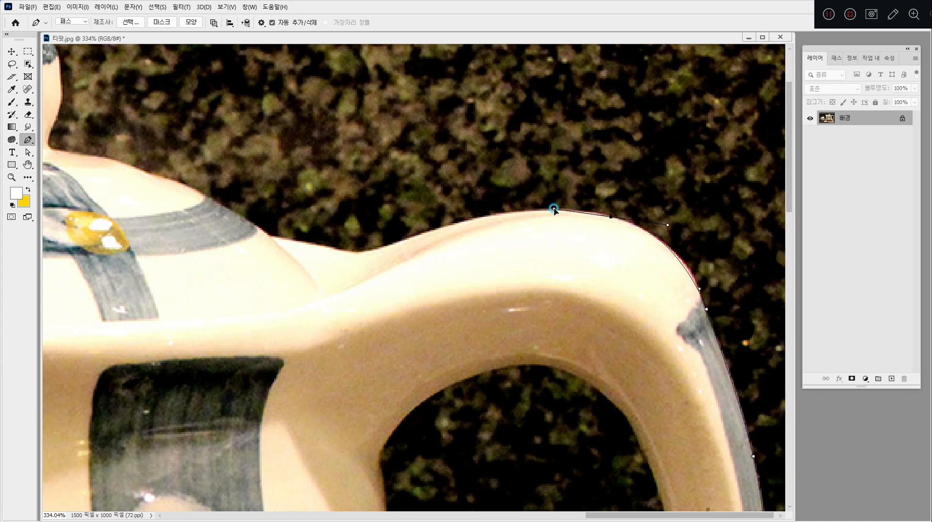
- Continue the path over the handle's top, through the dip at the lid, and up the lid to the knob's base
left_click_drag(446, 226, 529, 299)
left_click_drag(434, 244, 359, 219)
left_click(368, 227)
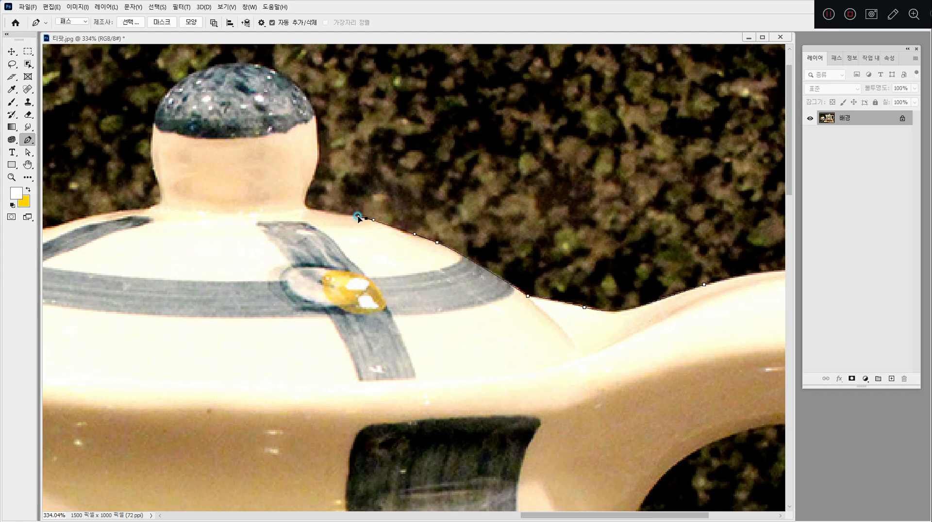
left_click(313, 210)
left_click_drag(304, 200, 307, 187)
- Trace around the lid knob, up its handle side, over the dome and down its spout side
left_click_drag(407, 320, 543, 368)
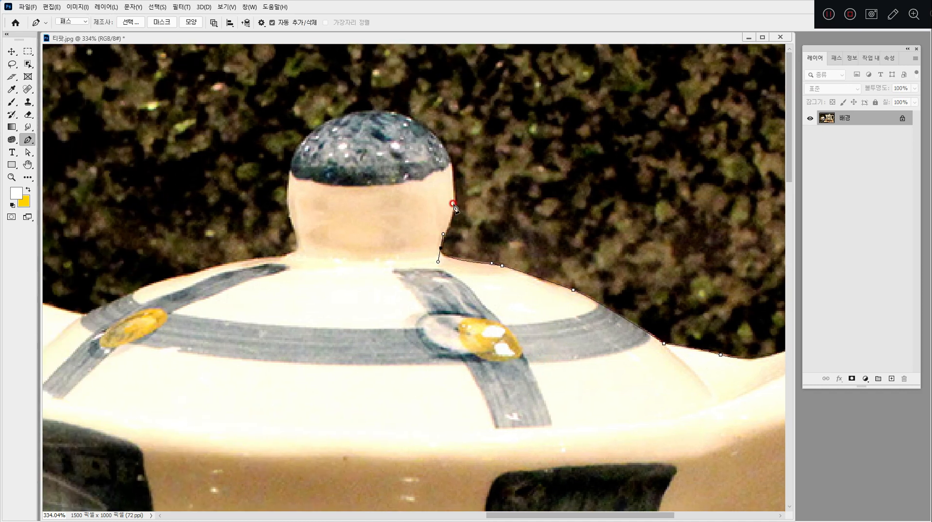
left_click_drag(456, 199, 455, 183)
left_click(451, 153)
left_click(423, 120)
left_click(369, 112)
left_click(340, 112)
left_click_drag(298, 149, 284, 173)
left_click(295, 221)
left_click_drag(290, 217, 293, 251)
- Continue the path from the knob's base down the spout-side slope of the lid to where it meets the spout
left_click(298, 247)
left_click(281, 255)
left_click(259, 258)
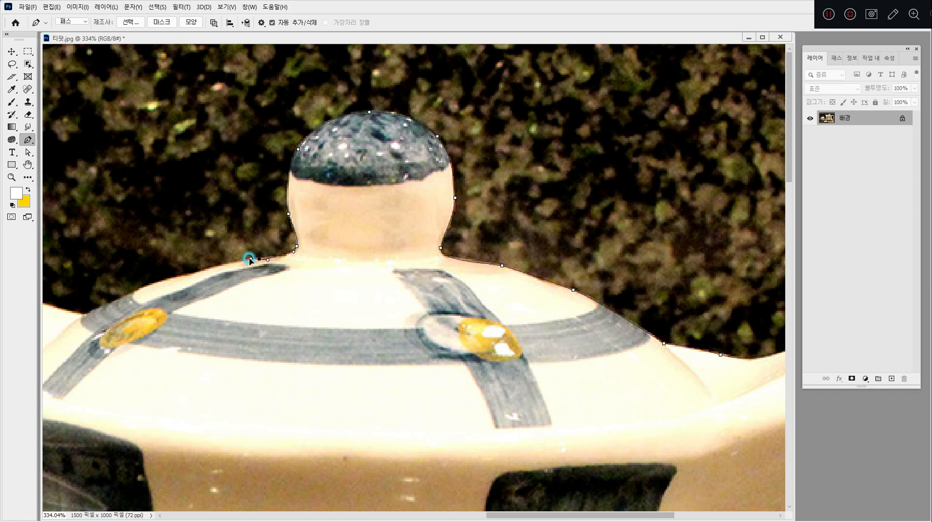
left_click(228, 265)
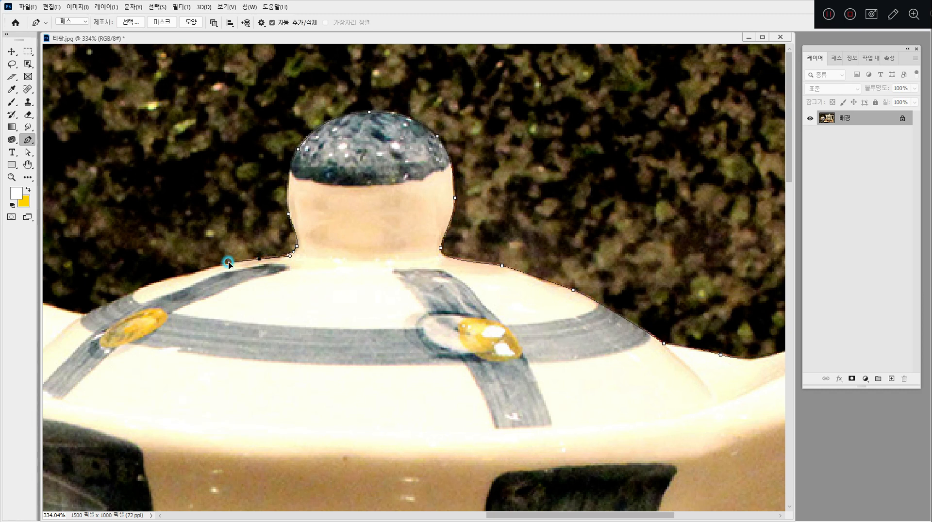
left_click_drag(223, 260, 357, 184)
left_click(369, 179)
left_click(290, 210)
left_click_drag(296, 213, 276, 224)
left_click_drag(208, 227, 363, 297)
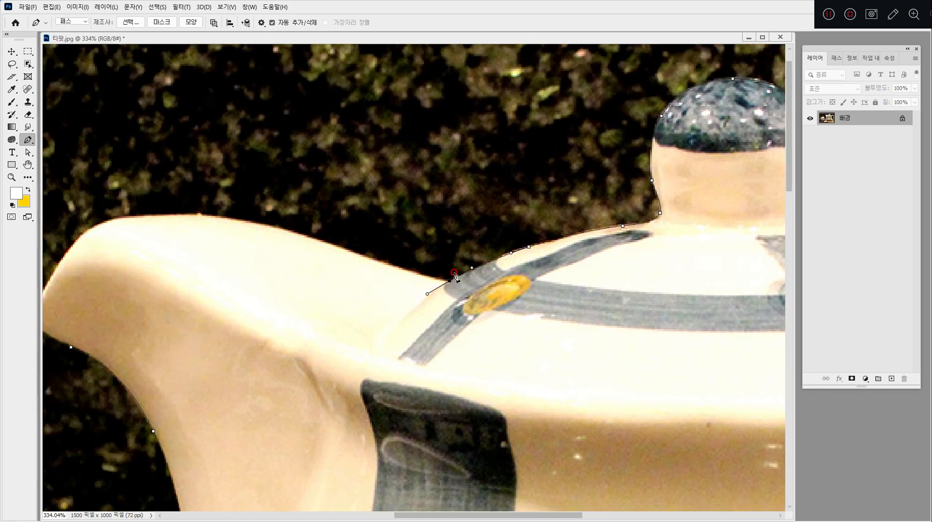
scroll(395, 291, "up", 2)
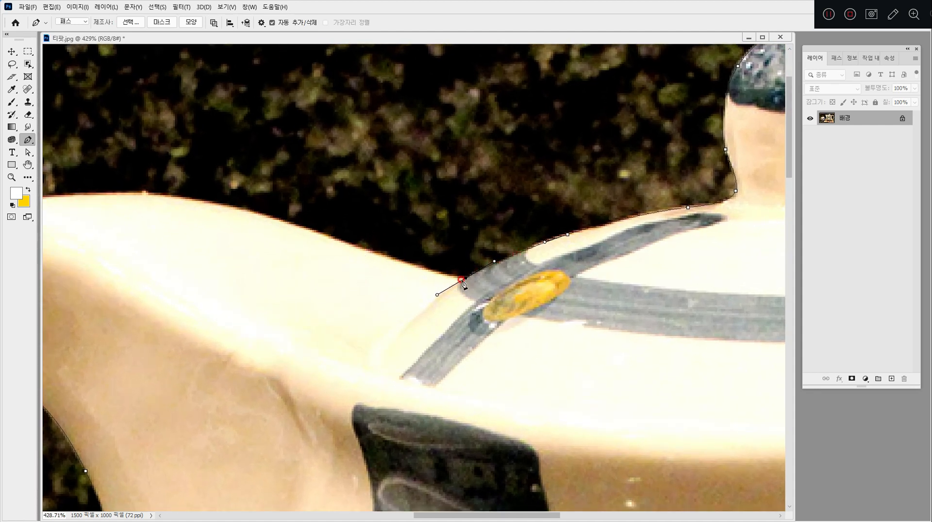
left_click(345, 241)
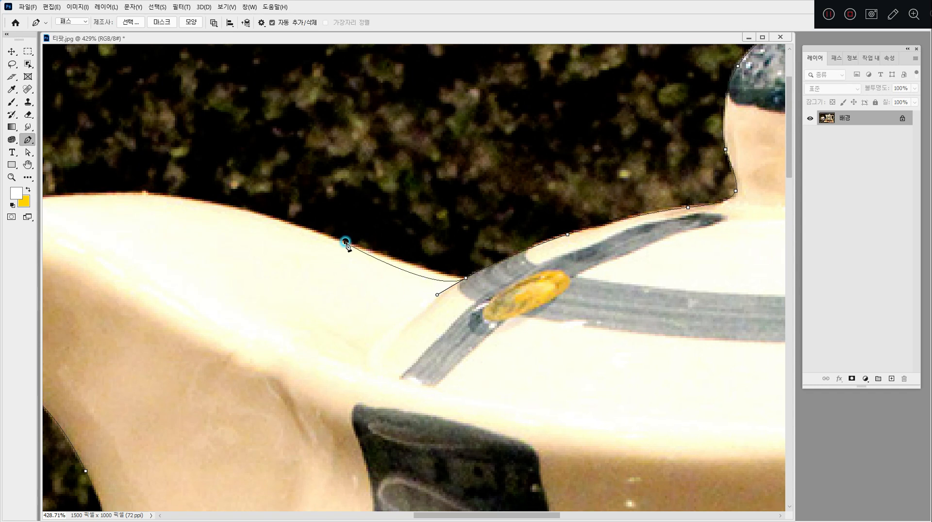
key("ctrl+z")
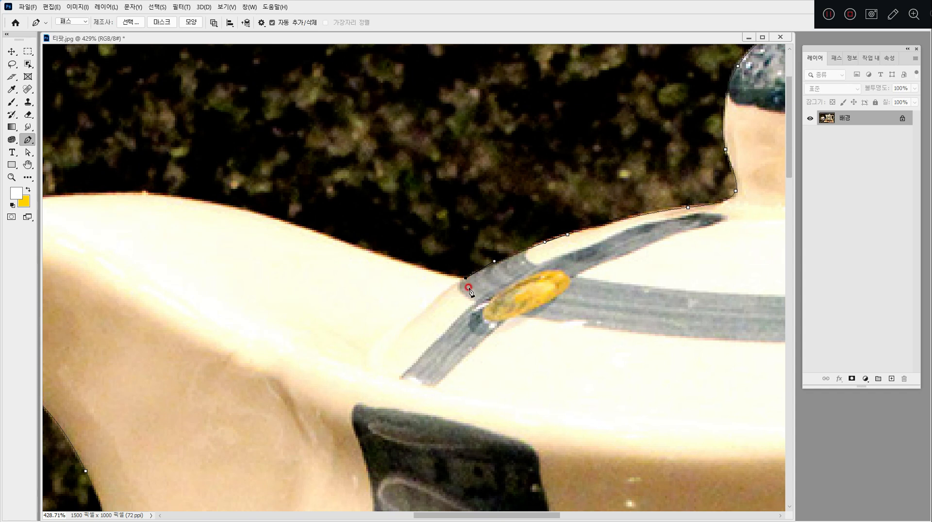
- Trace the spout's upper edge with curved anchor points and close the path at the starting point on the spout tip
left_click_drag(447, 290, 526, 380)
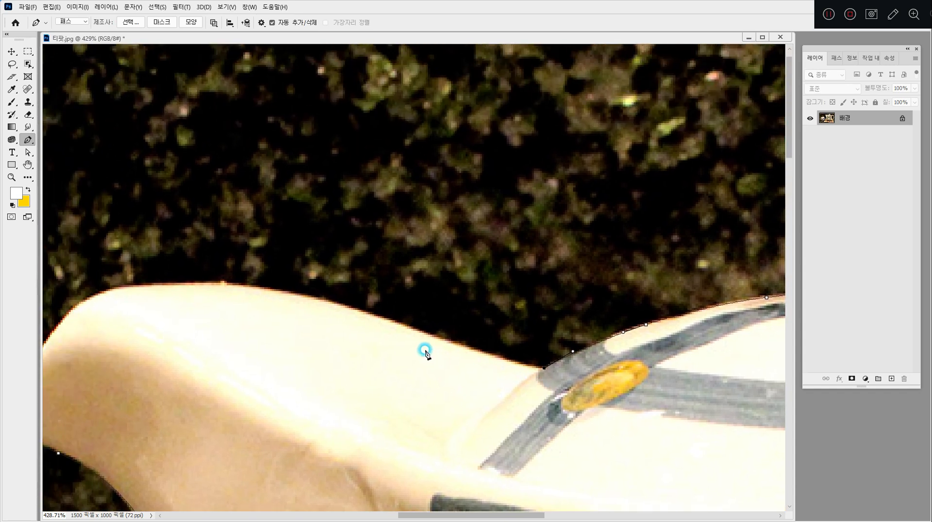
left_click_drag(401, 329, 353, 305)
left_click_drag(345, 343, 444, 243)
left_click(266, 188)
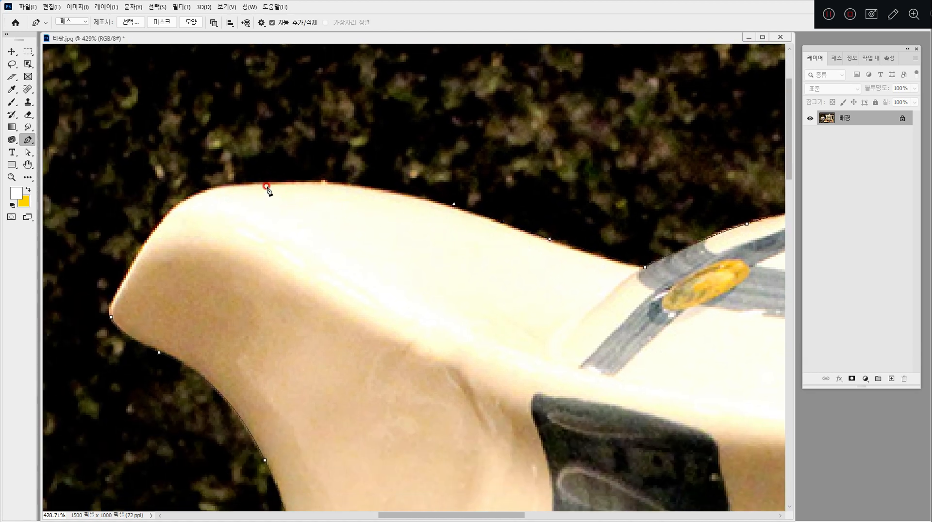
left_click_drag(267, 186, 184, 196)
left_click_drag(153, 232, 122, 268)
left_click(123, 334)
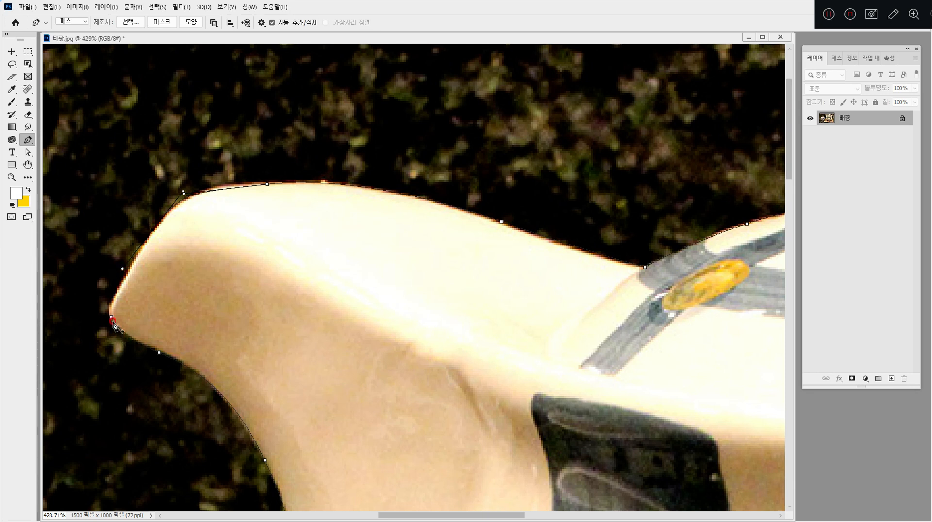
left_click_drag(112, 320, 114, 331)
- Examine how closely the closed path follows the teapot's outline, especially around the spout's upper edge
key("ctrl+minus")
key("ctrl+minus")
key("ctrl+minus")
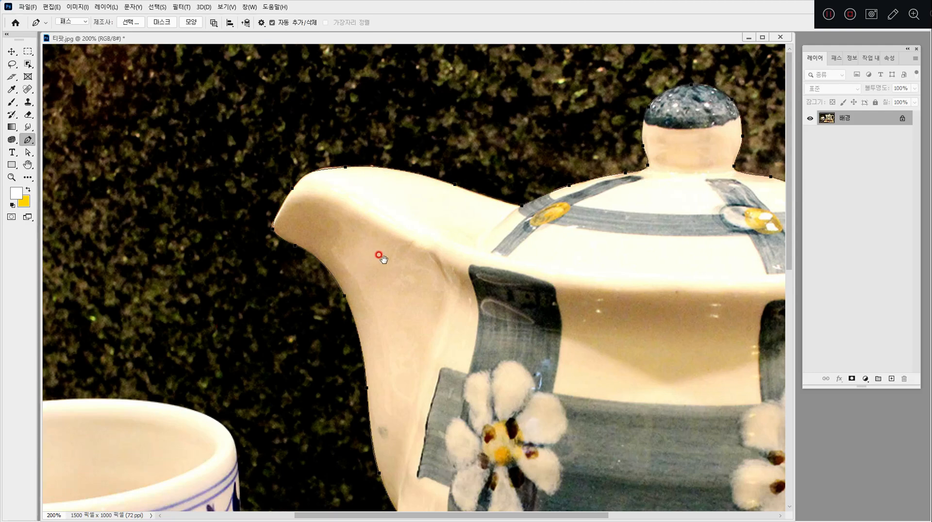
left_click_drag(379, 256, 178, 161)
left_click_drag(320, 281, 212, 117)
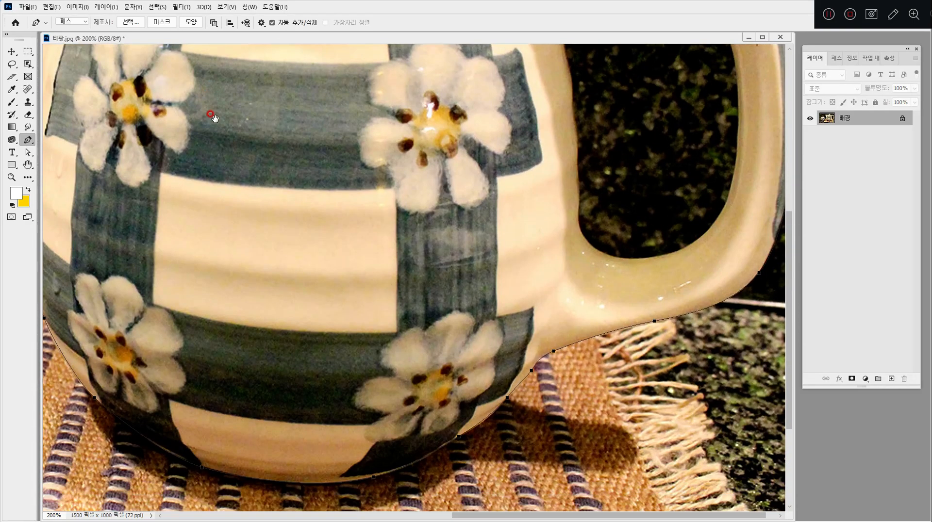
left_click_drag(116, 175, 367, 357)
left_click_drag(244, 113, 259, 278)
right_click(209, 156)
scroll(178, 175, "up", 8)
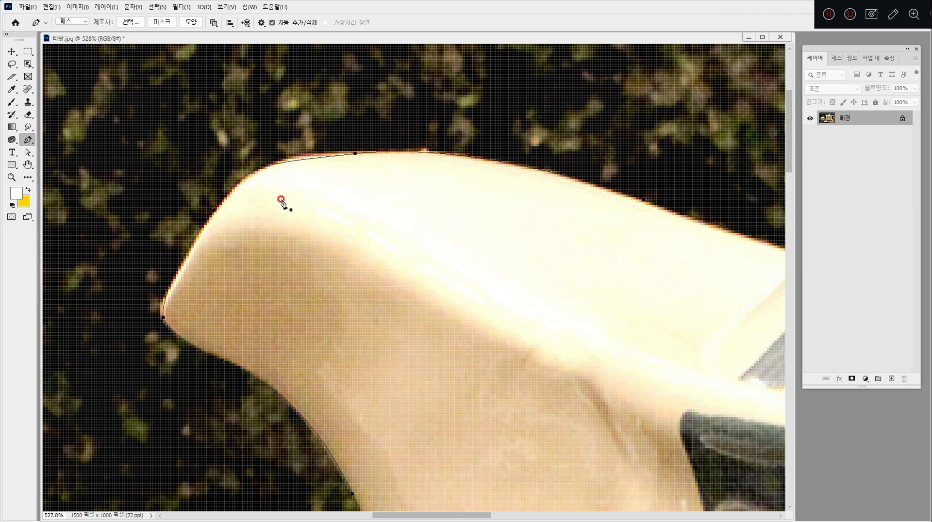
left_click_drag(274, 219, 266, 220)
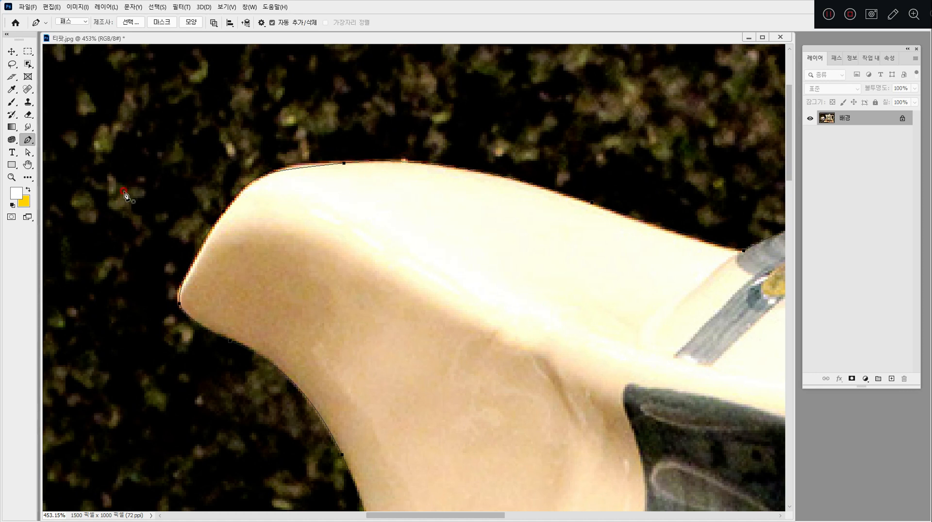
- Switch to the Direct Selection tool (직접 선택 도구) for editing individual anchor points
left_click(27, 153)
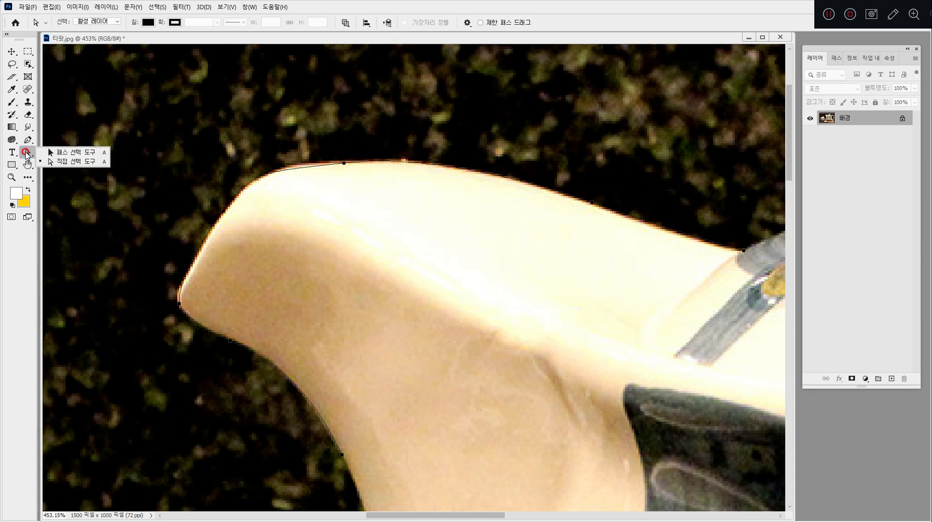
left_click_drag(24, 155, 62, 156)
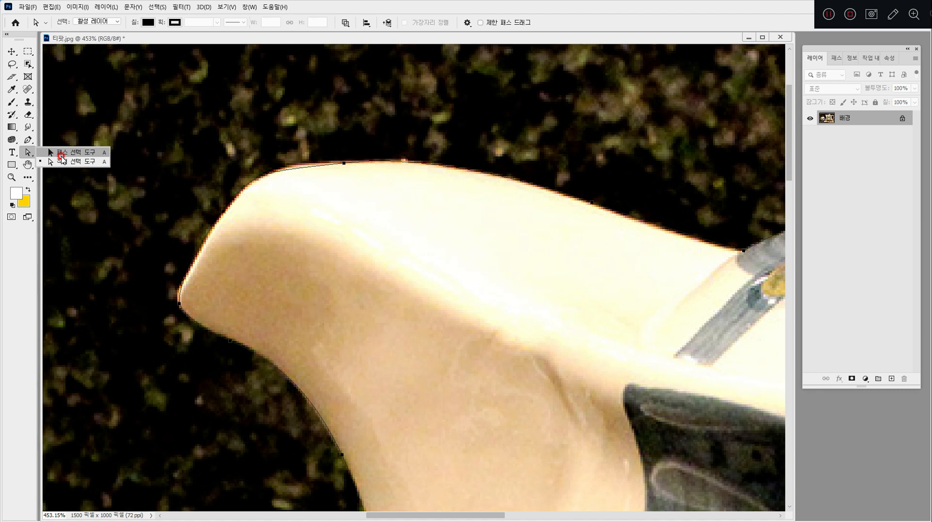
left_click_drag(61, 160, 59, 165)
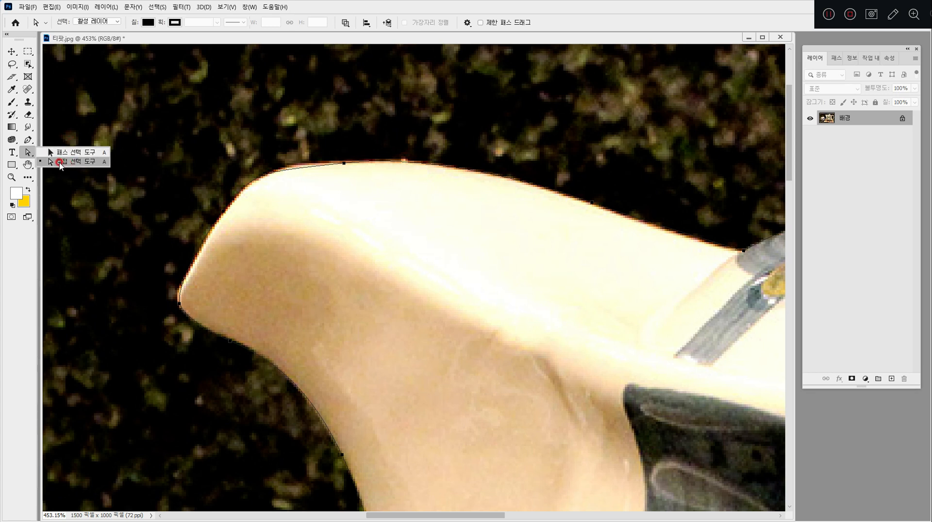
left_click(61, 163)
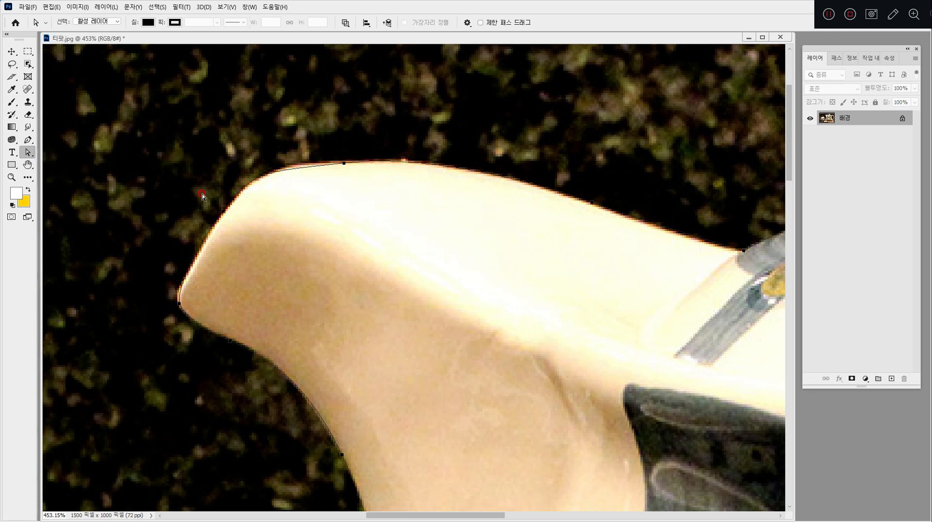
- Adjust the direction handle of the anchor point at the spout's top and move that anchor slightly up onto the edge
left_click(344, 164)
left_click(177, 306)
left_click(356, 241)
left_click(244, 118)
left_click(313, 166)
left_click(592, 204)
left_click(223, 212)
left_click(344, 163)
left_click_drag(257, 174, 271, 170)
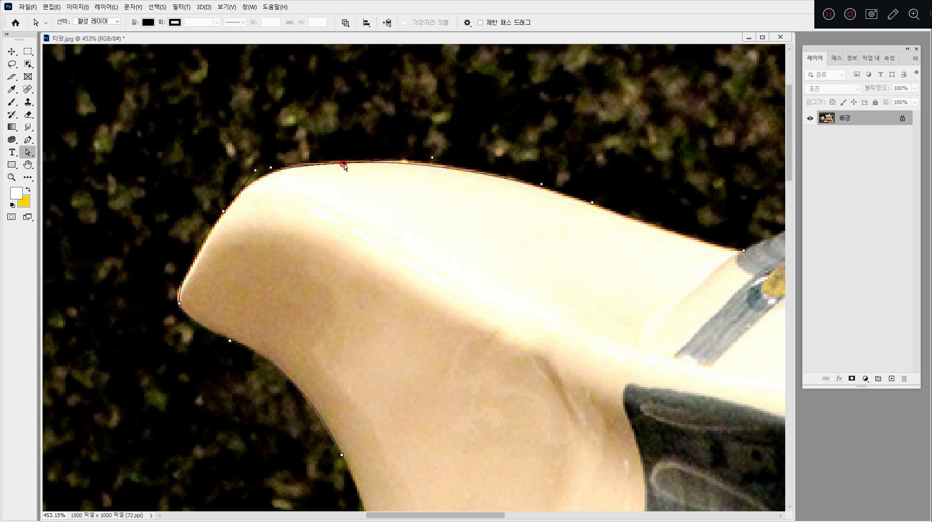
left_click_drag(344, 167, 344, 162)
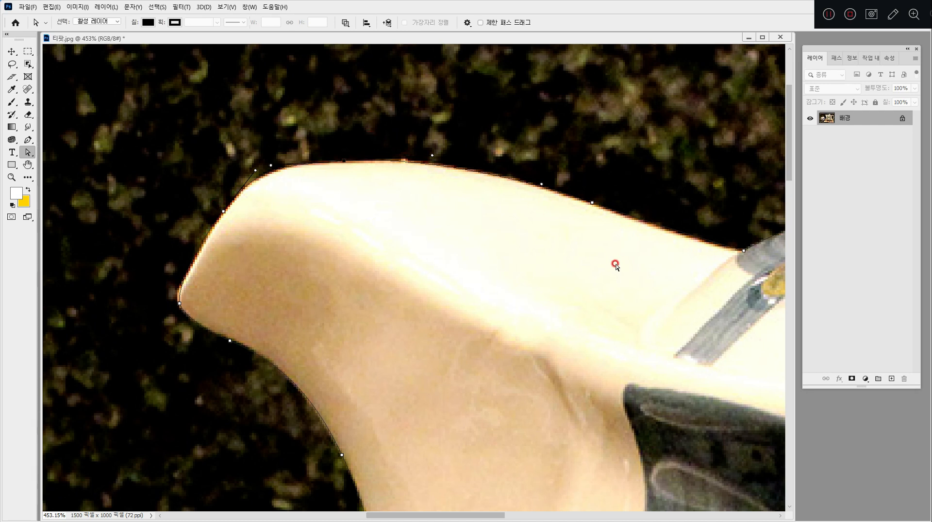
- Select the anchor point midway along the spout's upper edge and check how the path fits the contour there
left_click_drag(535, 234, 464, 253)
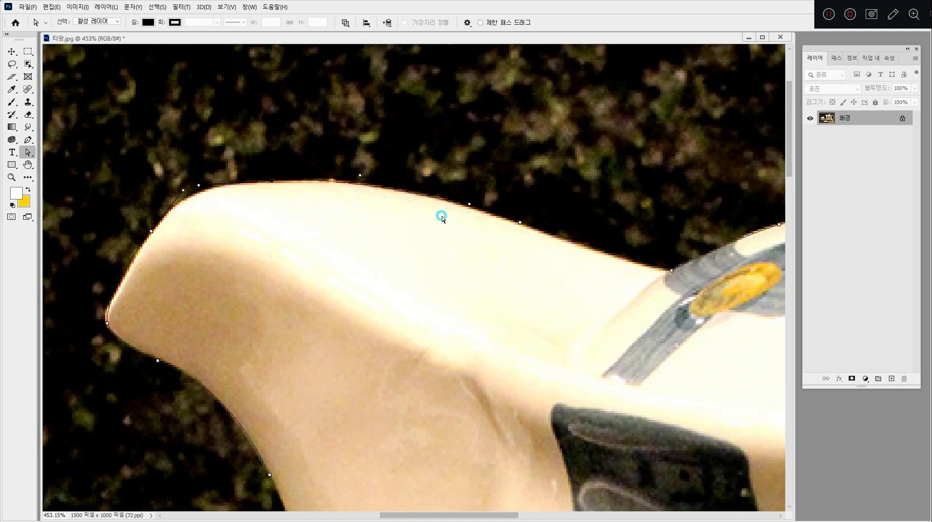
scroll(470, 210, "up", 4)
left_click(562, 234)
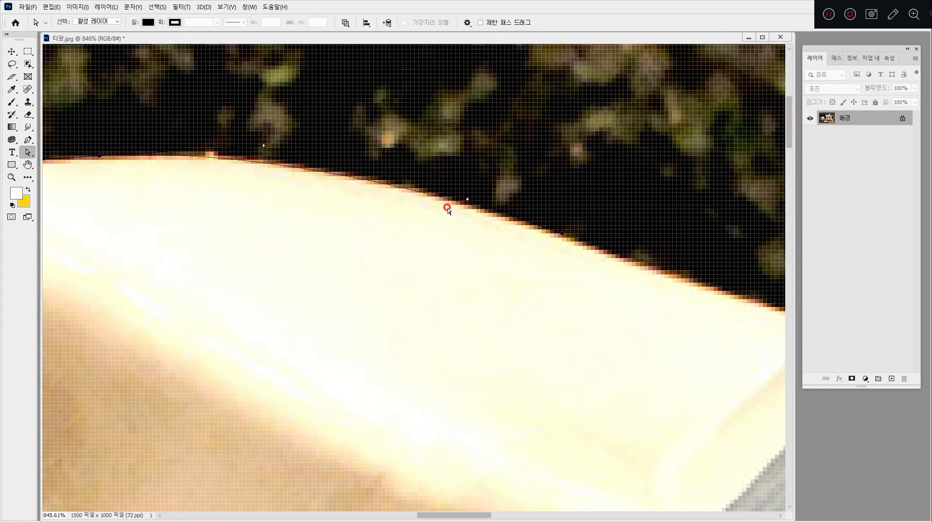
left_click(562, 234)
scroll(562, 285, "down", 5)
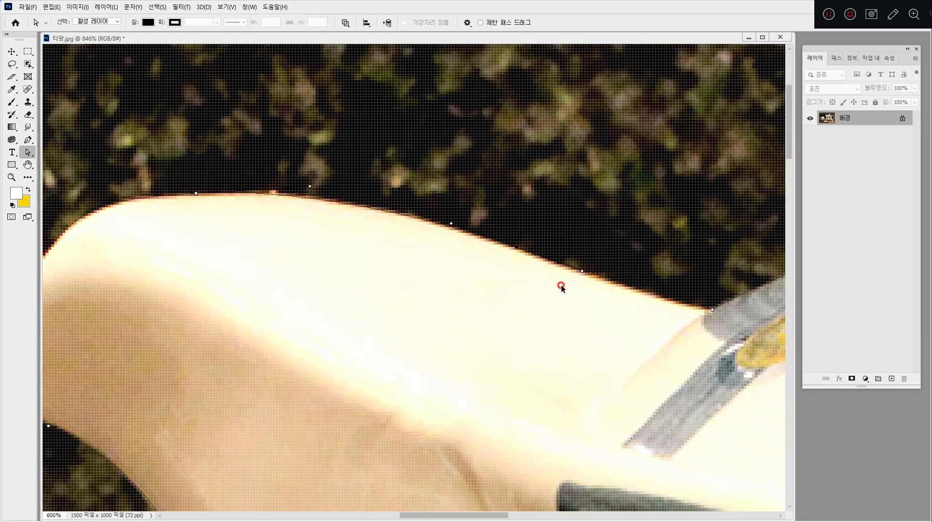
scroll(562, 288, "down", 1)
scroll(562, 288, "down", 1)
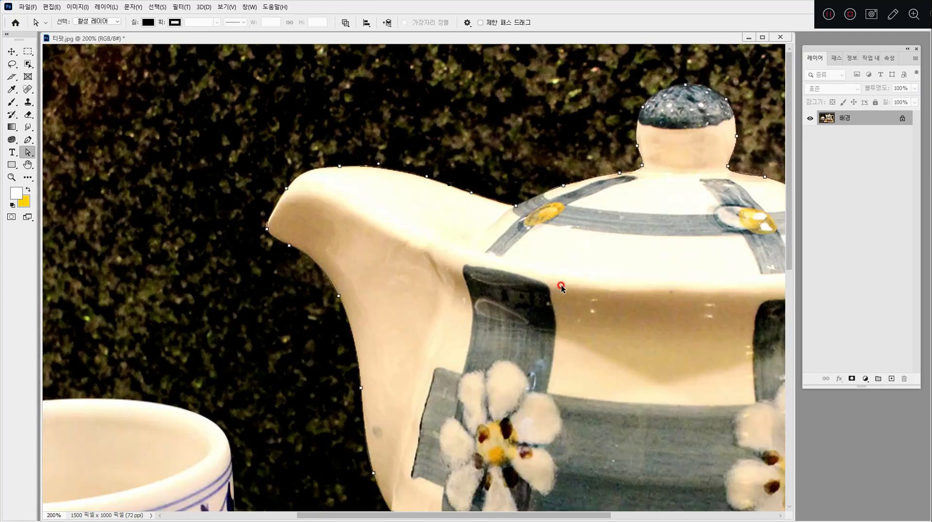
- Examine how the closed path fits the teapot's body, base, handle and lid, and then the whole outline at 100%
left_click_drag(359, 324, 223, 246)
left_click_drag(456, 471, 388, 301)
left_click_drag(581, 453, 476, 422)
left_click(60, 260)
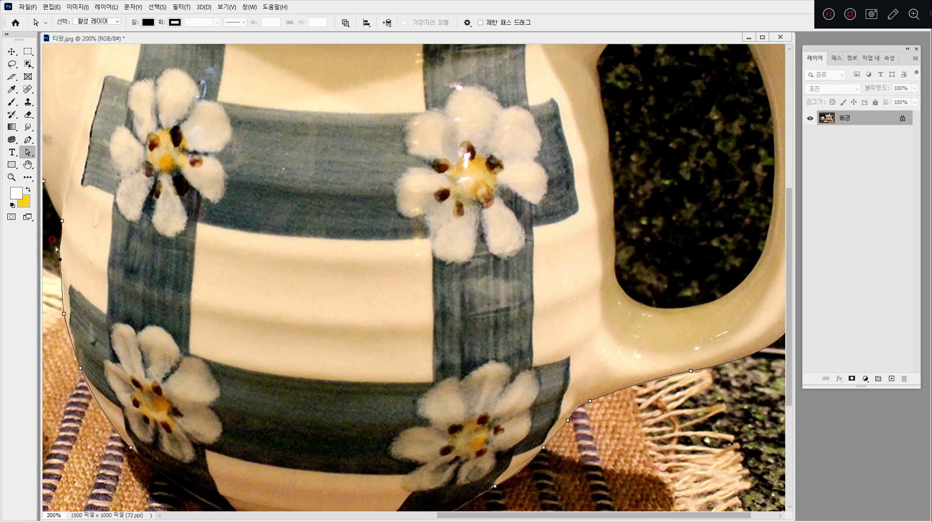
right_click(27, 151)
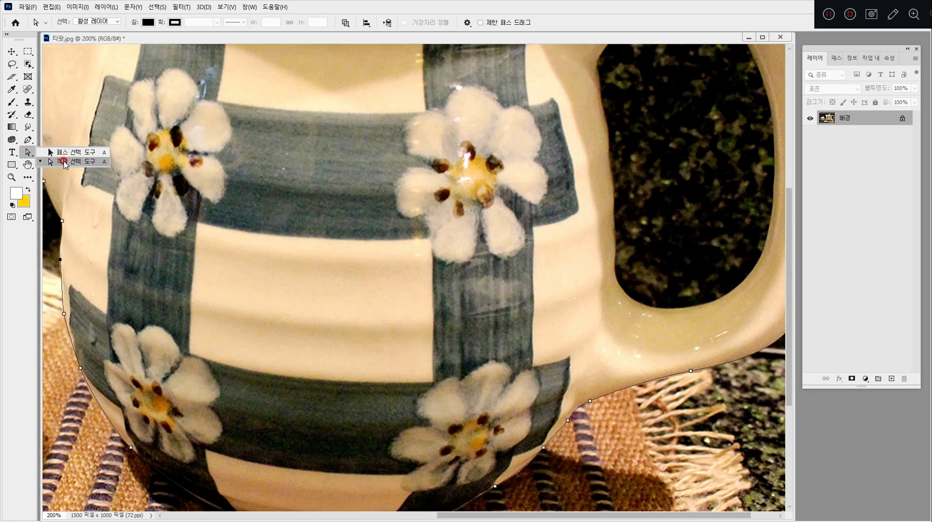
left_click(64, 163)
left_click(588, 400)
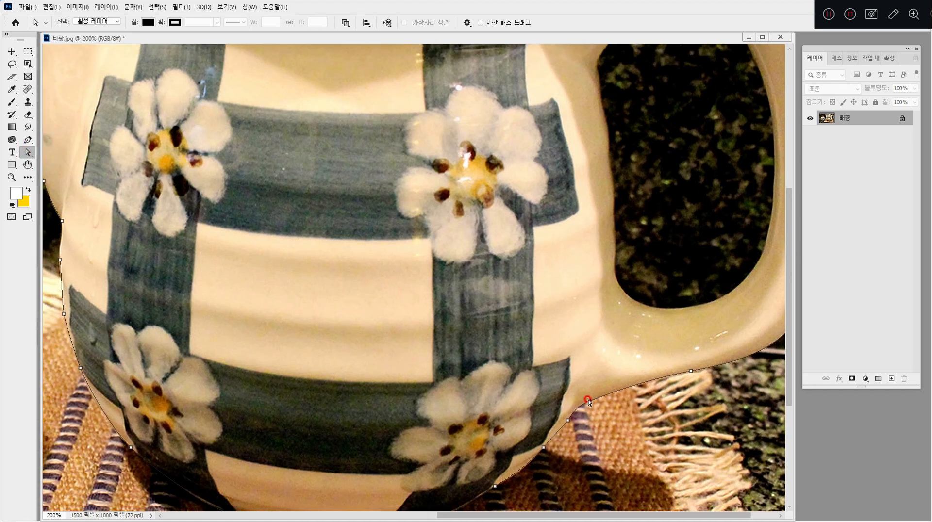
left_click_drag(640, 283, 399, 461)
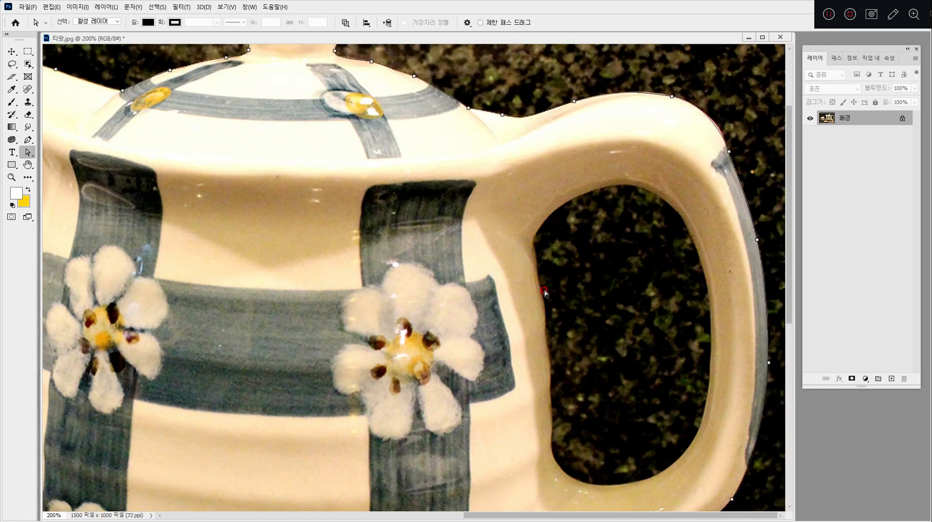
left_click_drag(322, 227, 490, 349)
left_click(103, 265)
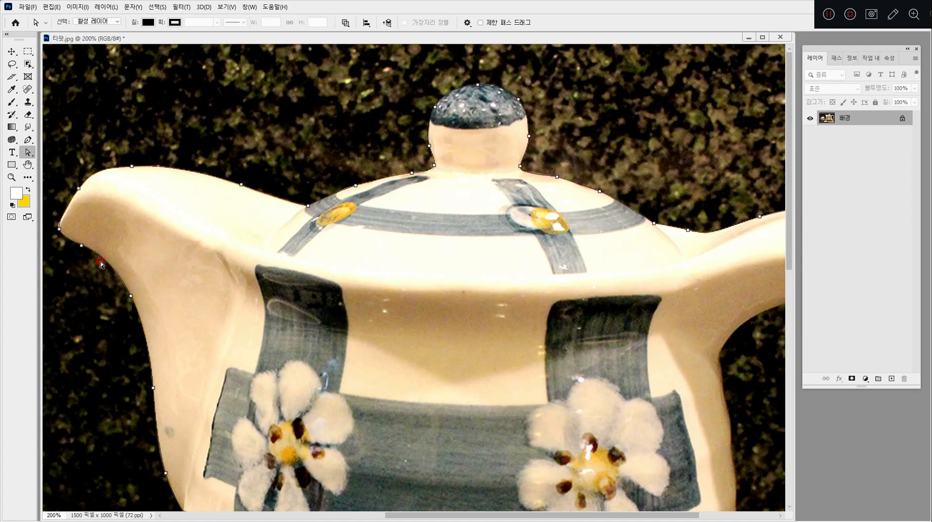
double_click(12, 177)
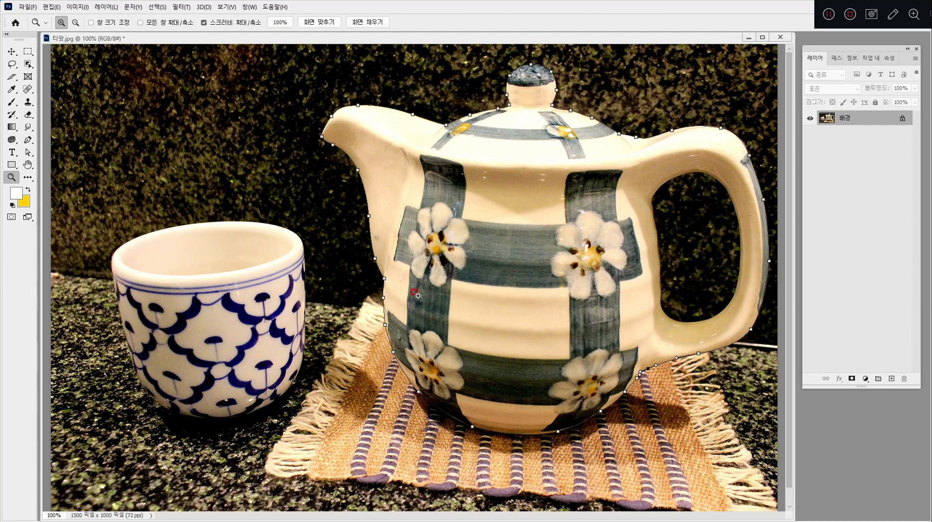
- Convert the closed teapot path into a new selection with a 0-pixel feather and anti-aliasing
left_click(28, 141)
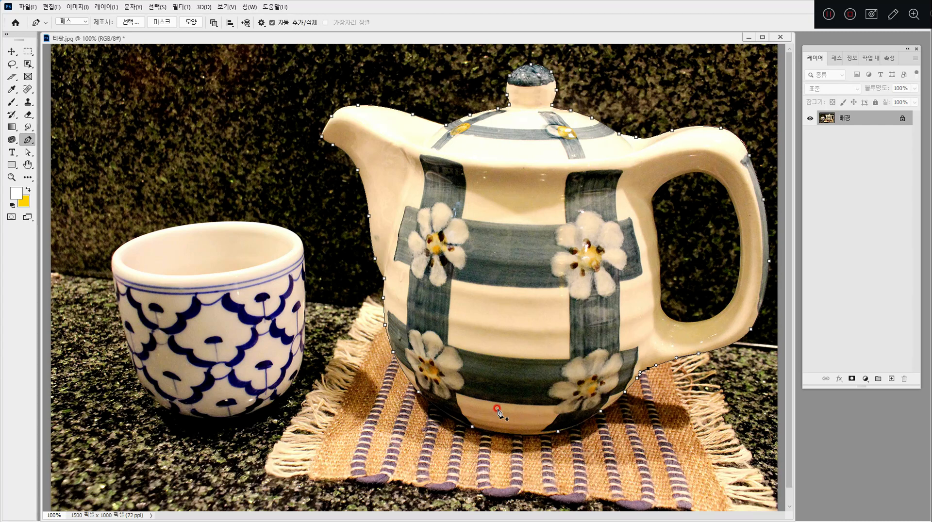
left_click(28, 140)
left_click(518, 150)
right_click(519, 151)
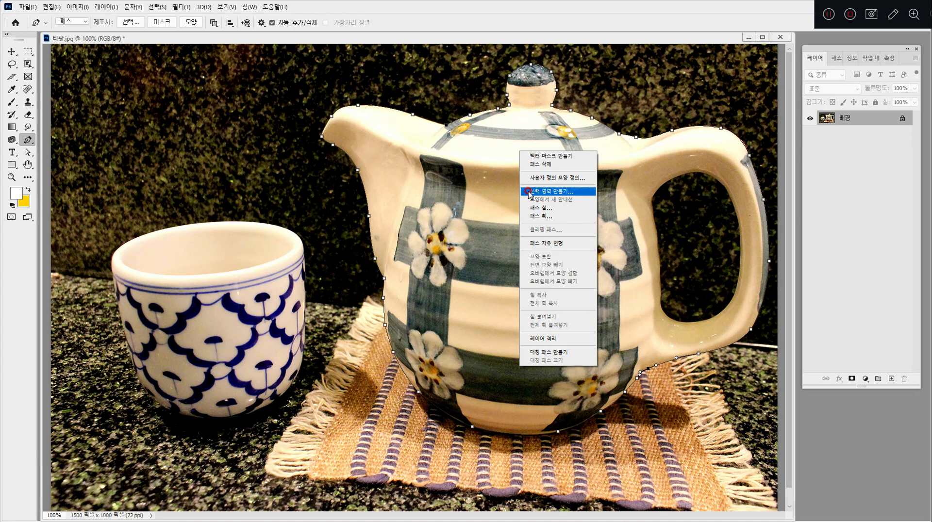
left_click(569, 192)
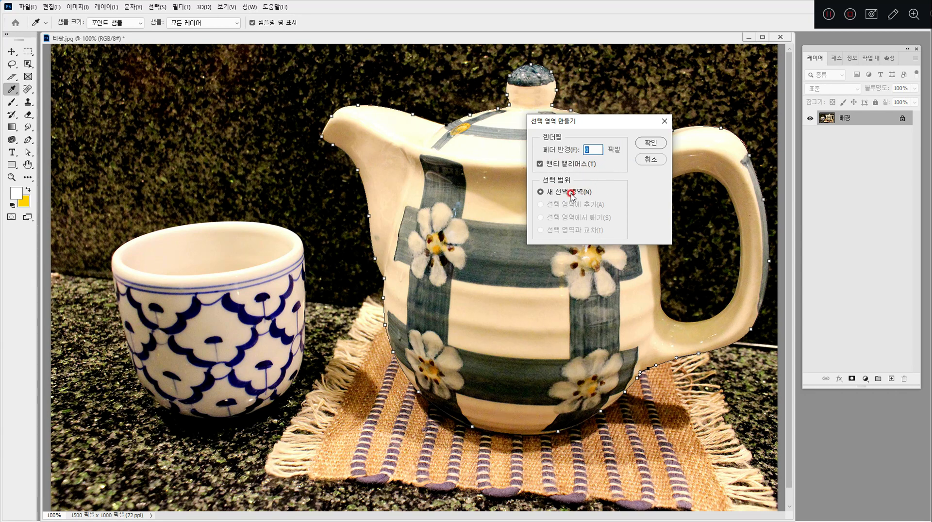
left_click(648, 143)
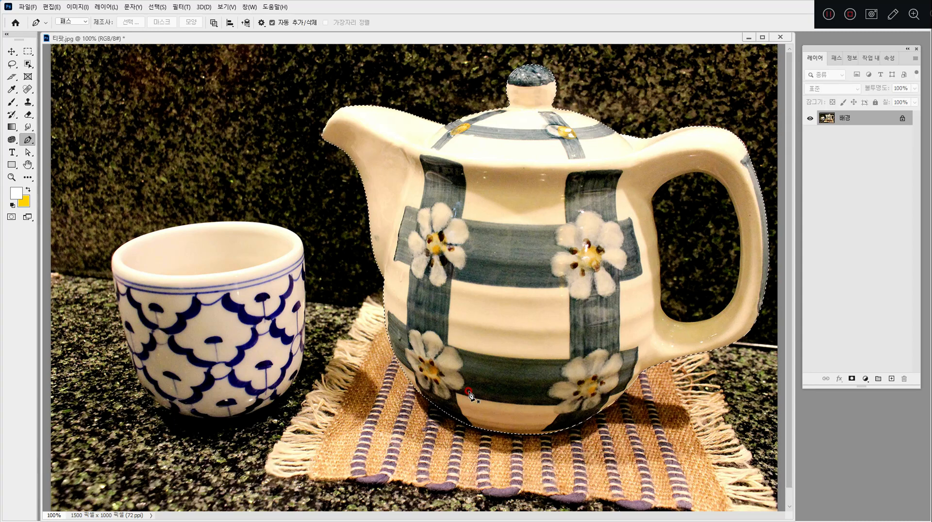
left_click(28, 62)
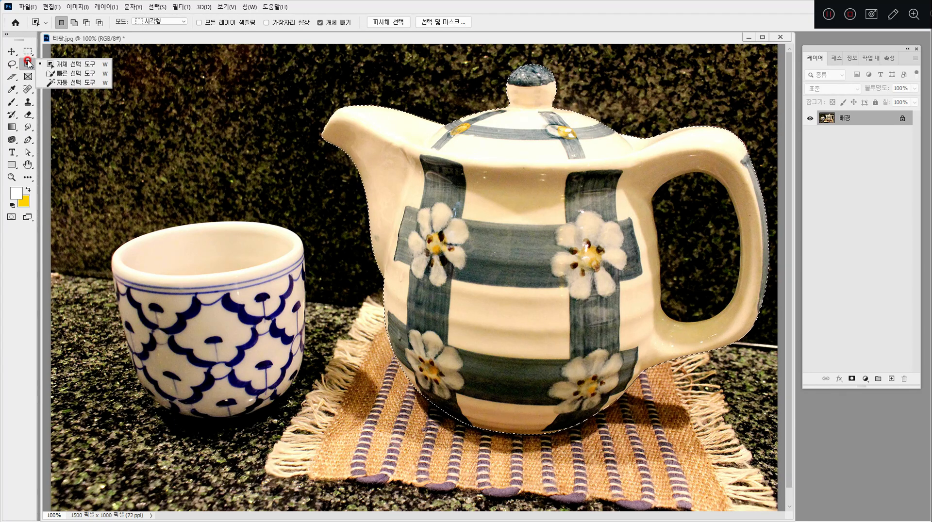
left_click(28, 62)
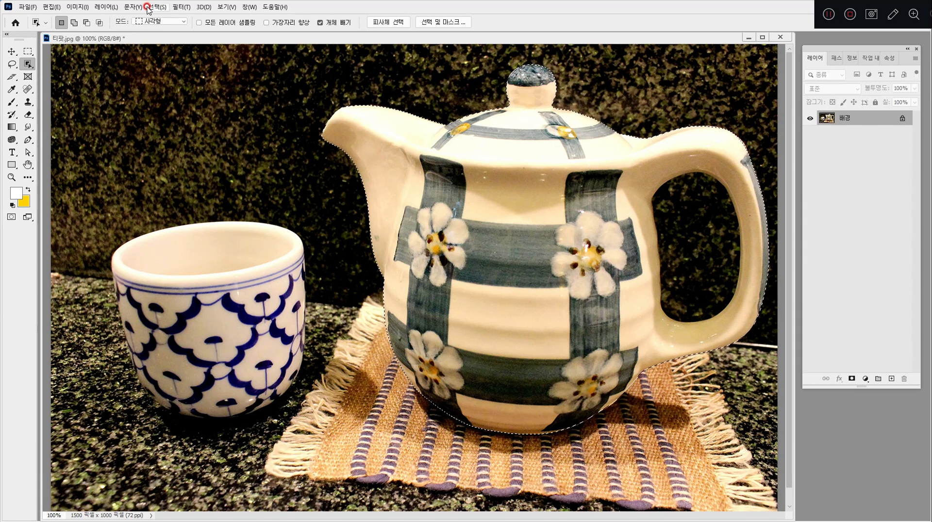
- Copy the selected teapot to a new layer and hide the background layer (배경)
left_click(106, 7)
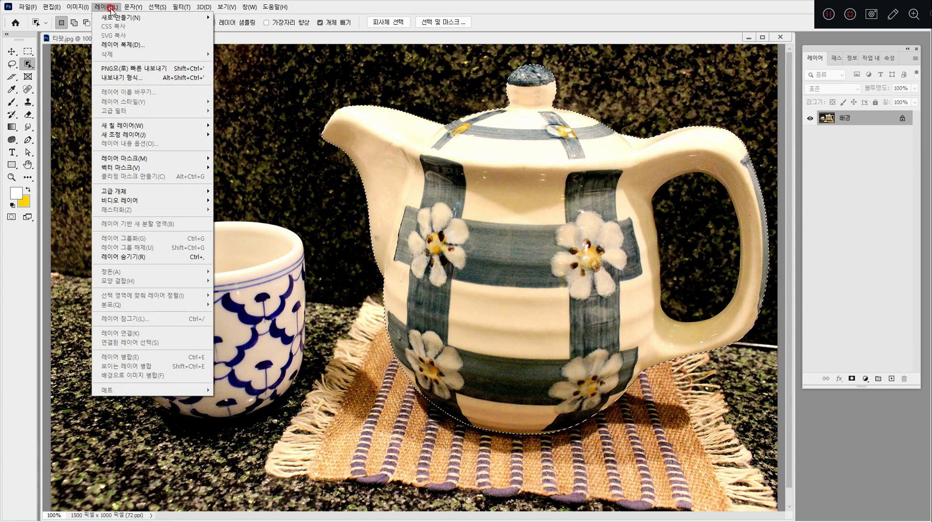
mouse_move(110, 17)
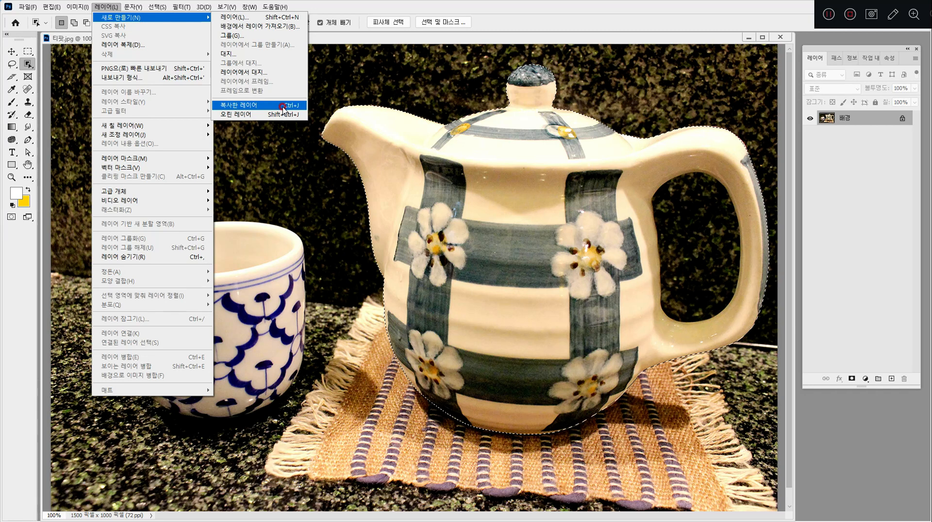
left_click(284, 110)
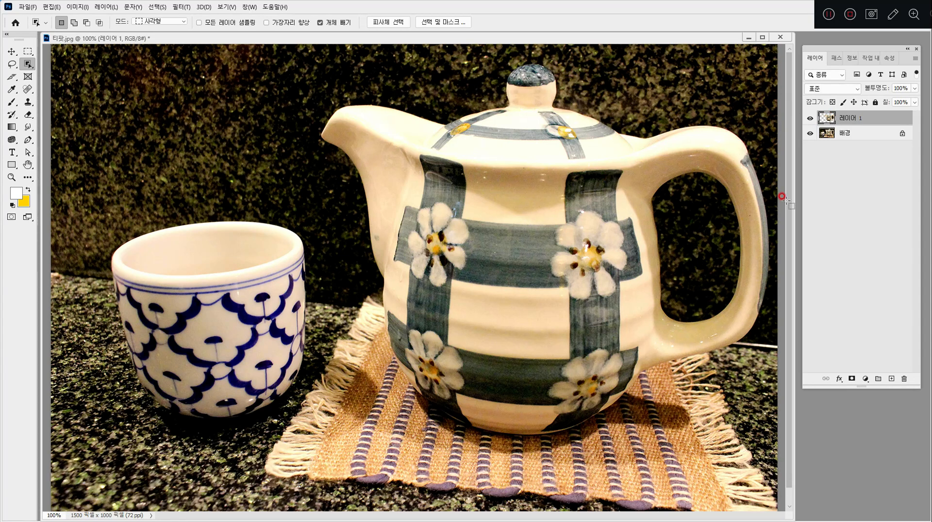
left_click(809, 133)
left_click(809, 134)
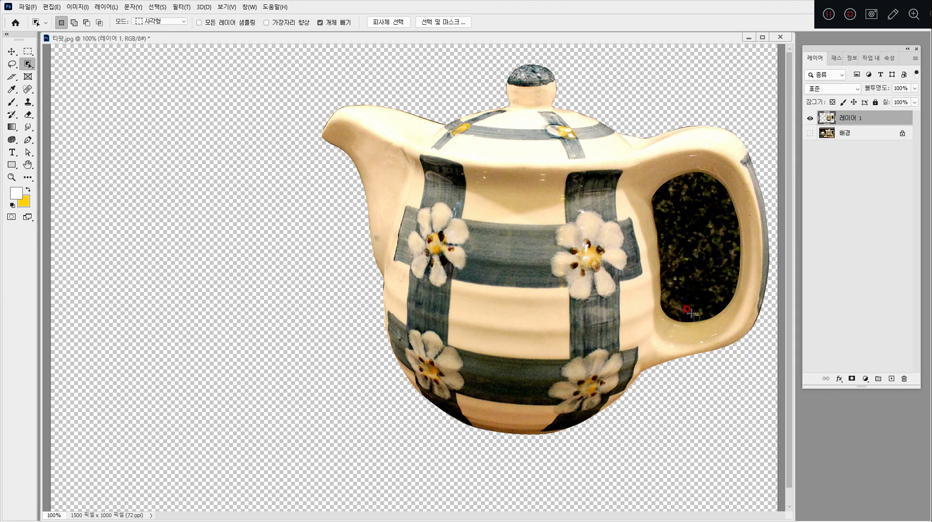
- Switch to the Pen tool for tracing the opening inside the teapot's handle
left_click(23, 140)
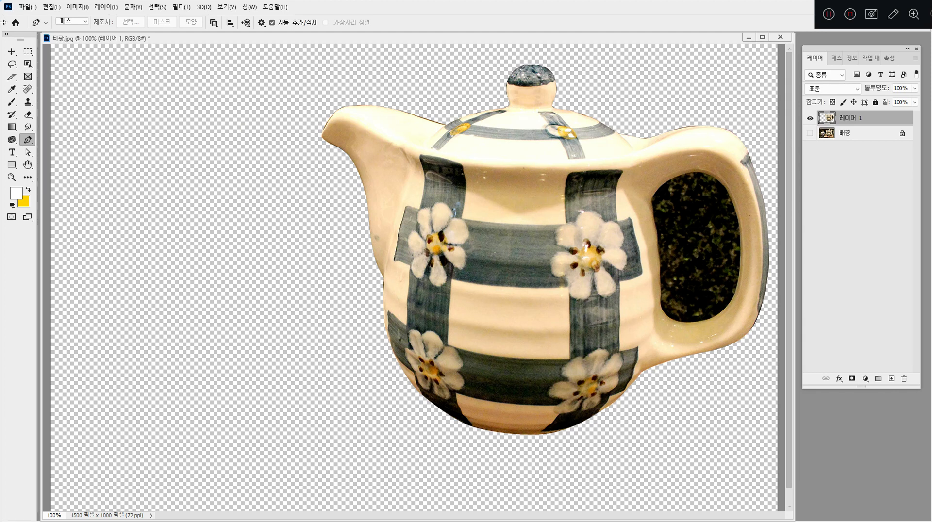
left_click(104, 7)
mouse_move(110, 17)
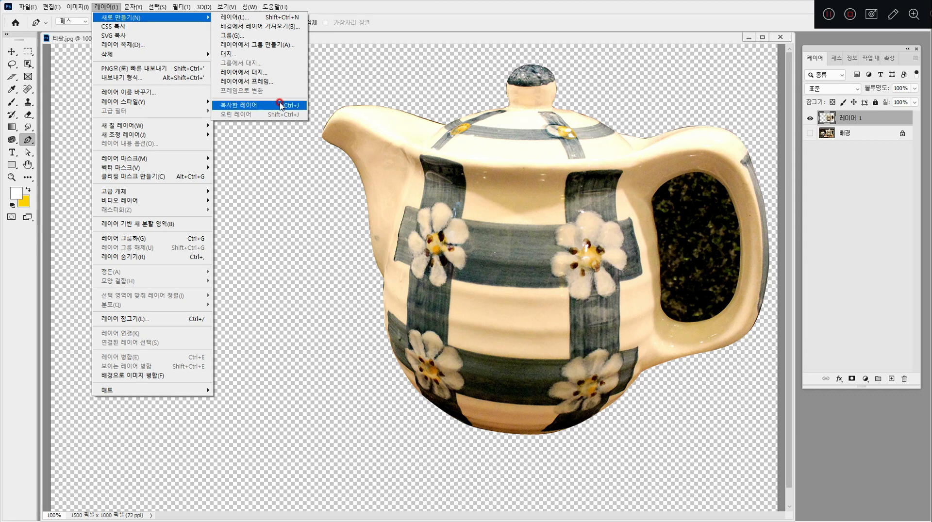
left_click(343, 7)
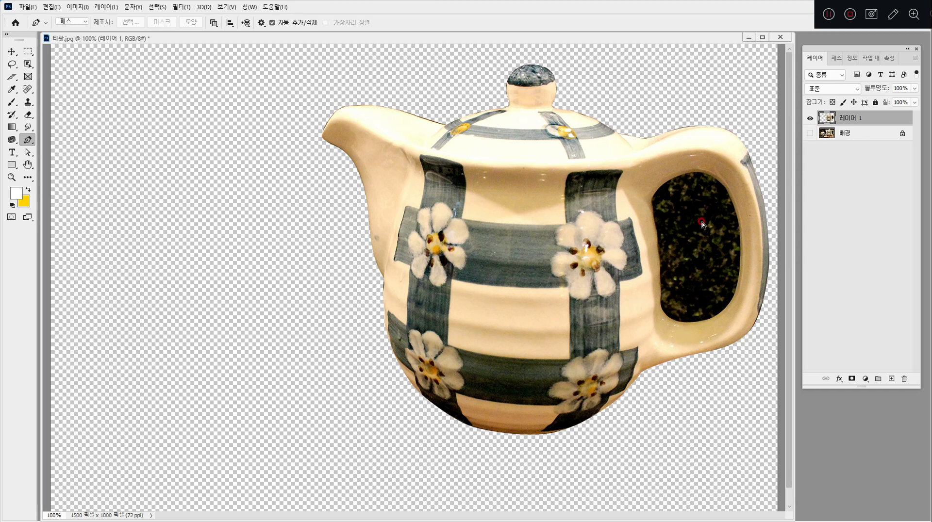
- Start a Pen path at the handle opening's upper-left corner and trace down the upper part of its inner left edge
left_click_drag(679, 225, 717, 270)
left_click_drag(596, 234, 452, 241)
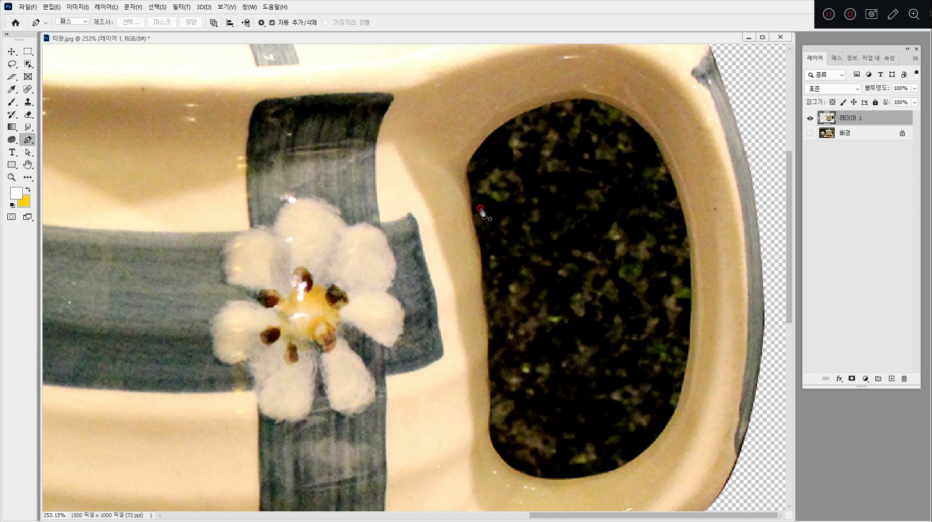
scroll(463, 165, "up", 1)
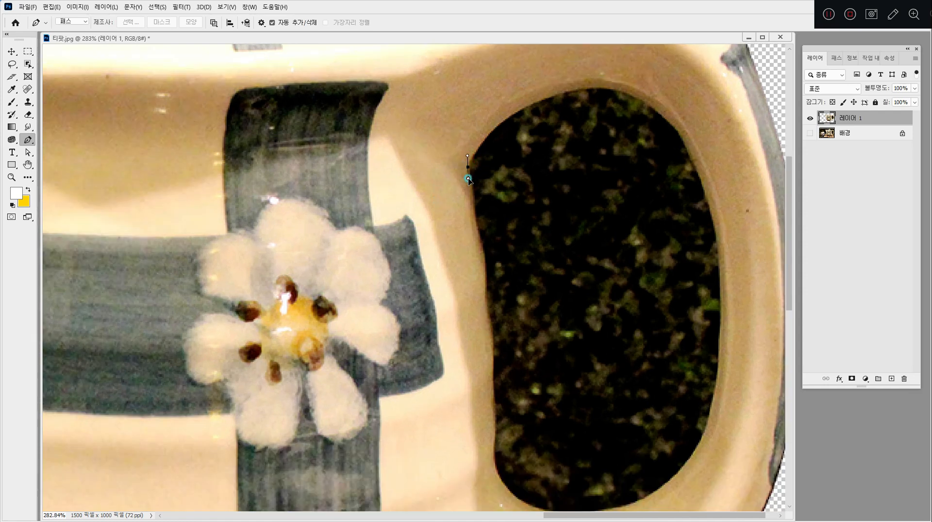
scroll(468, 181, "up", 2)
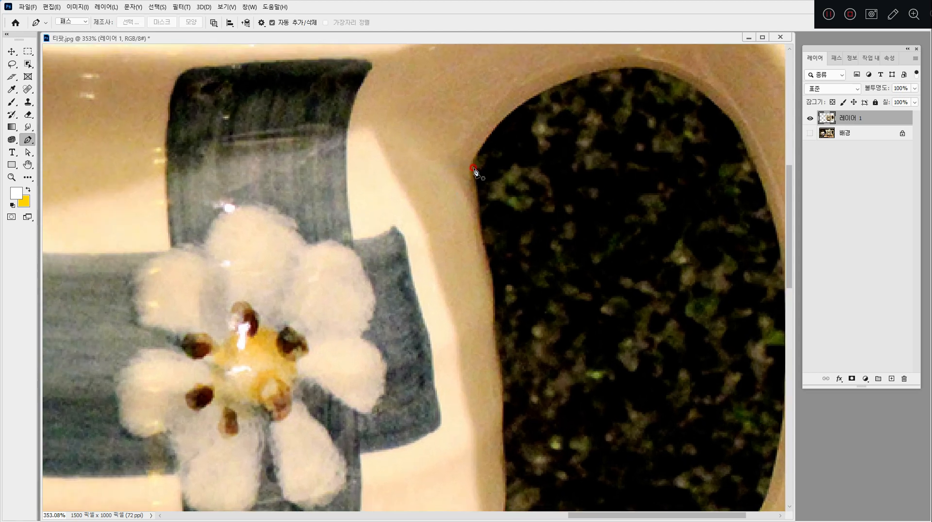
left_click_drag(473, 172, 494, 310)
left_click_drag(506, 354, 472, 255)
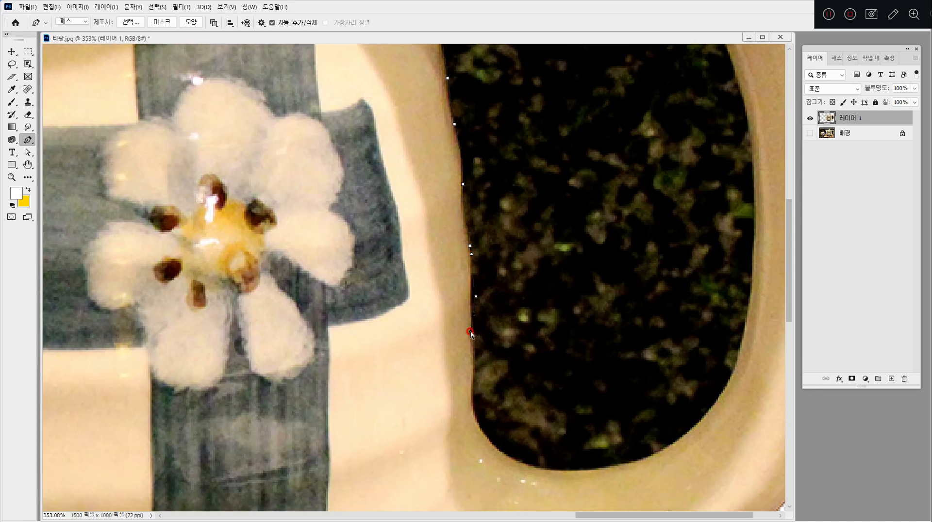
- Continue the path down the opening's left edge, around its bottom curve and up the lower part of its right edge
left_click_drag(472, 322, 471, 339)
left_click_drag(471, 384, 471, 406)
left_click_drag(506, 456, 532, 470)
left_click_drag(663, 450, 630, 441)
left_click_drag(665, 359, 671, 299)
left_click_drag(641, 255, 670, 389)
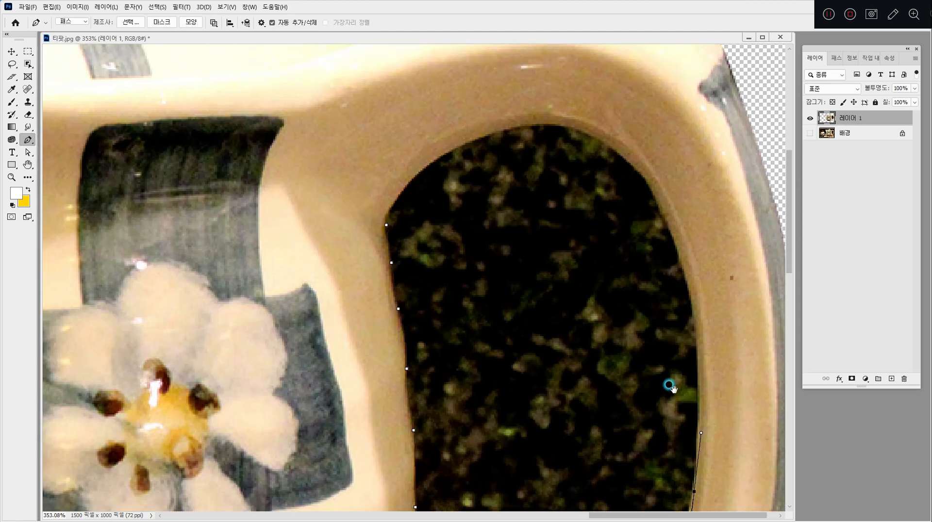
- Trace the opening's upper right edge and top curve, and close the path at its first anchor point
left_click_drag(692, 292, 683, 246)
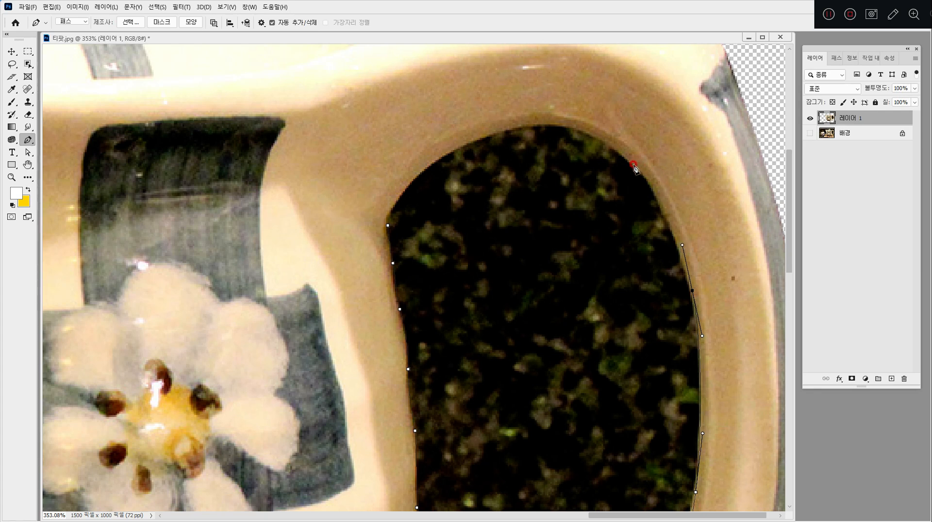
left_click_drag(634, 165, 614, 143)
left_click_drag(520, 129, 472, 140)
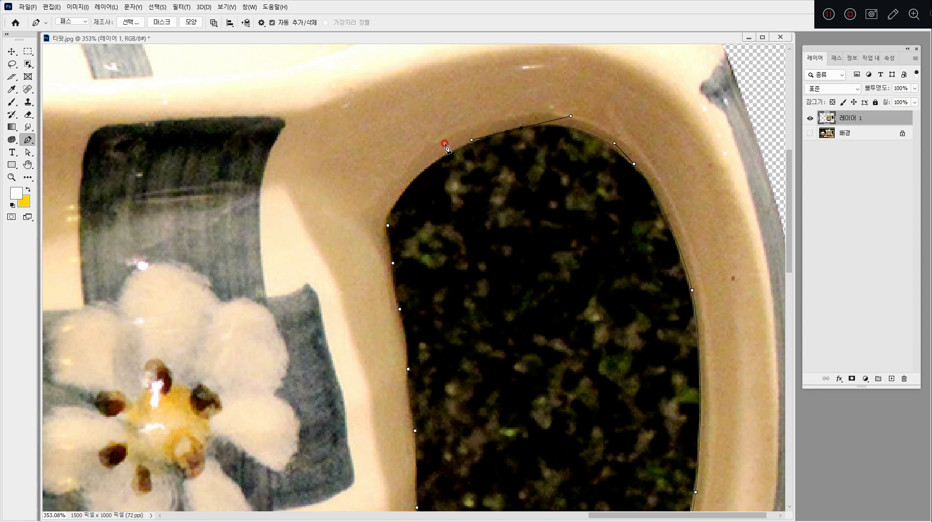
left_click_drag(429, 165, 415, 178)
left_click(388, 226)
- Convert the closed path around the handle opening into a selection
key("ctrl+minus")
key("ctrl+minus")
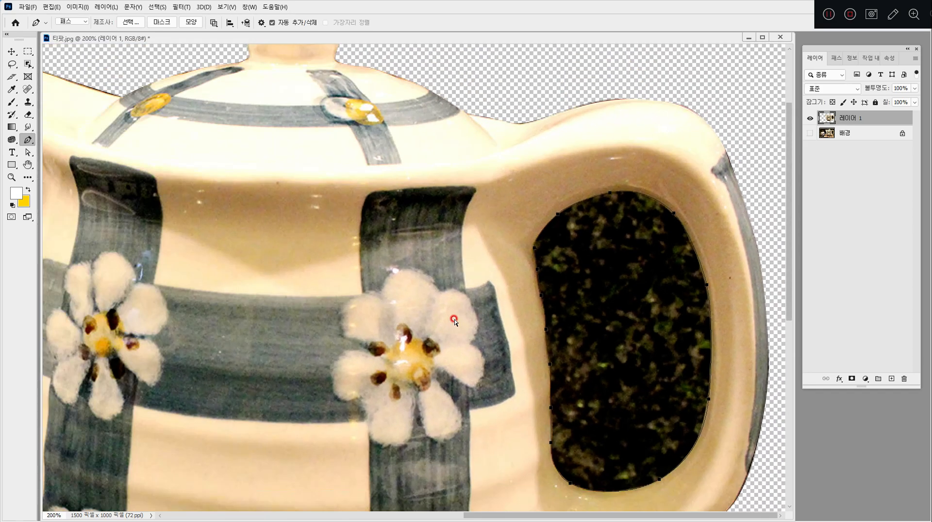
left_click_drag(647, 377, 551, 277)
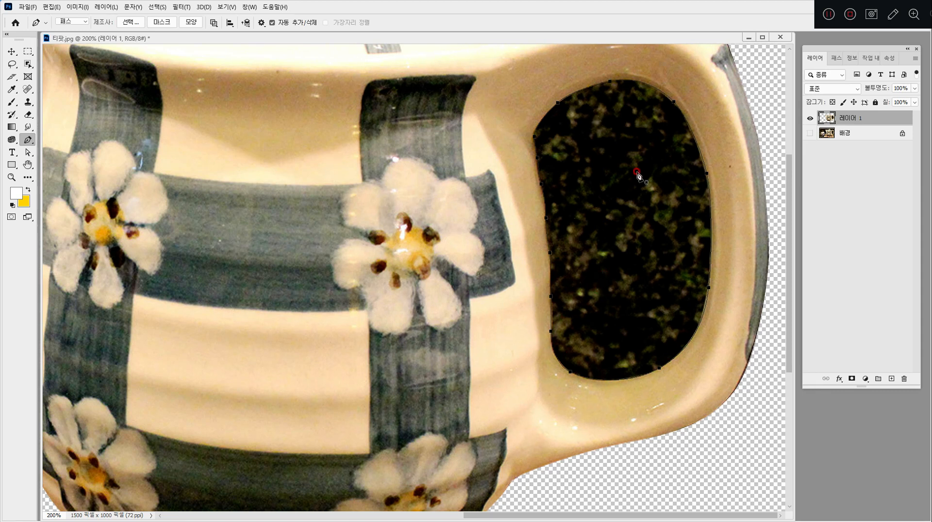
left_click_drag(629, 195, 628, 221)
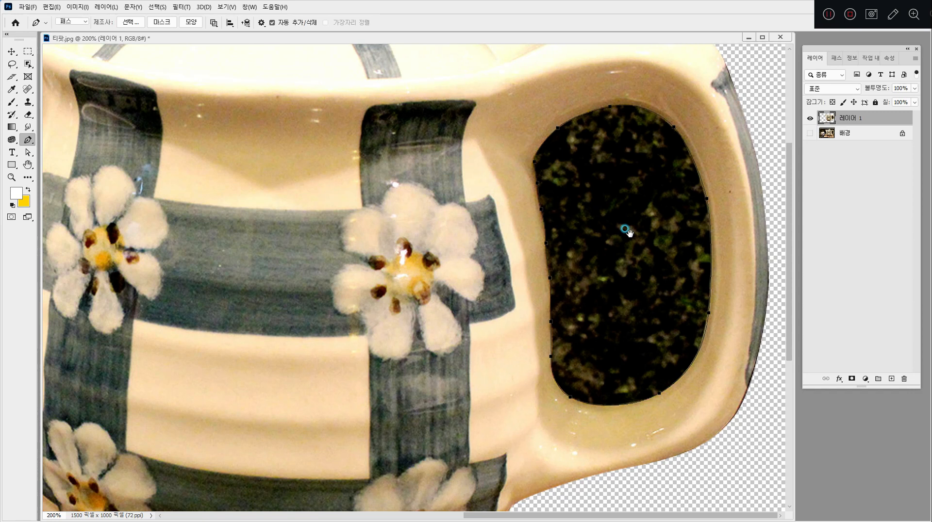
right_click(610, 168)
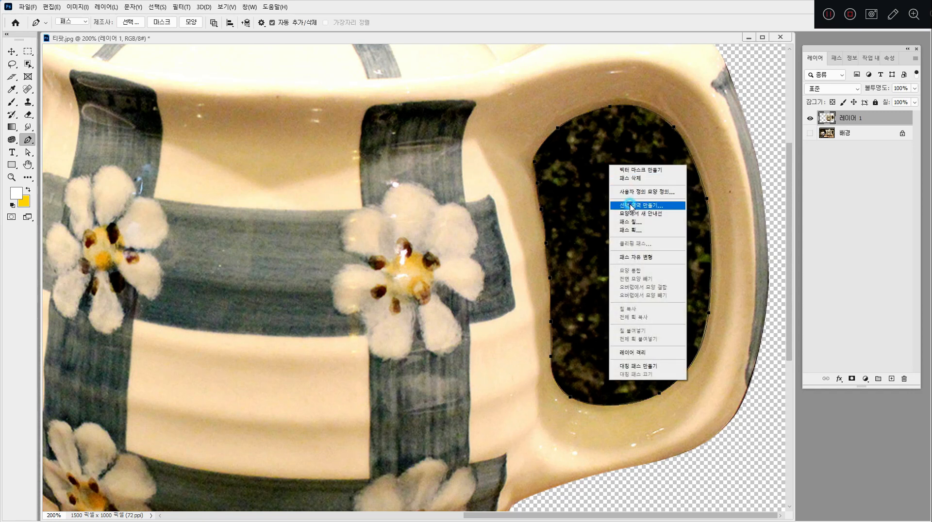
left_click(631, 206)
left_click(650, 144)
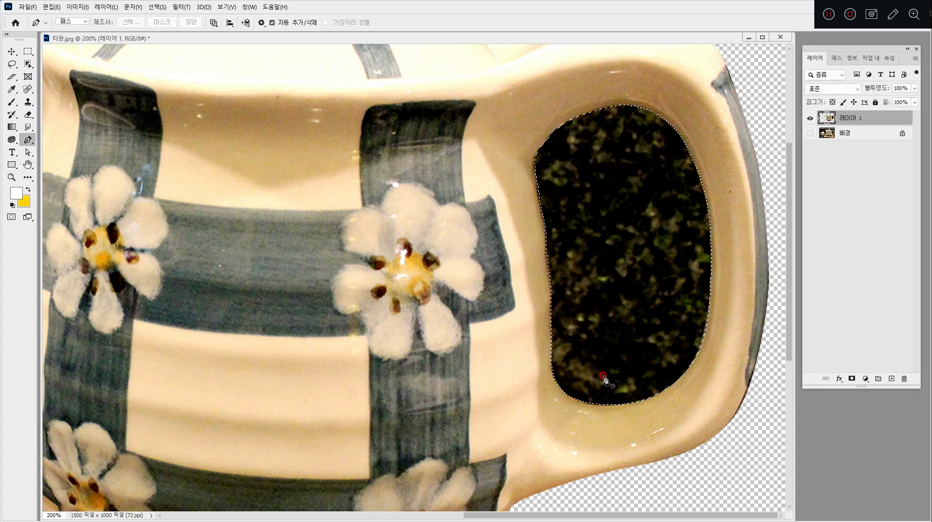
- Delete the dark background inside the handle opening from the teapot layer and deselect the area
key("ctrl+minus")
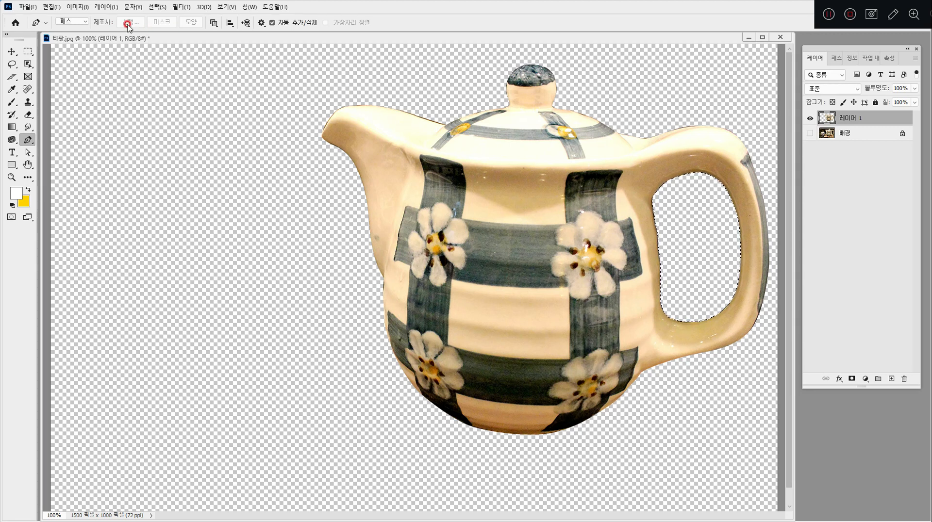
left_click(157, 7)
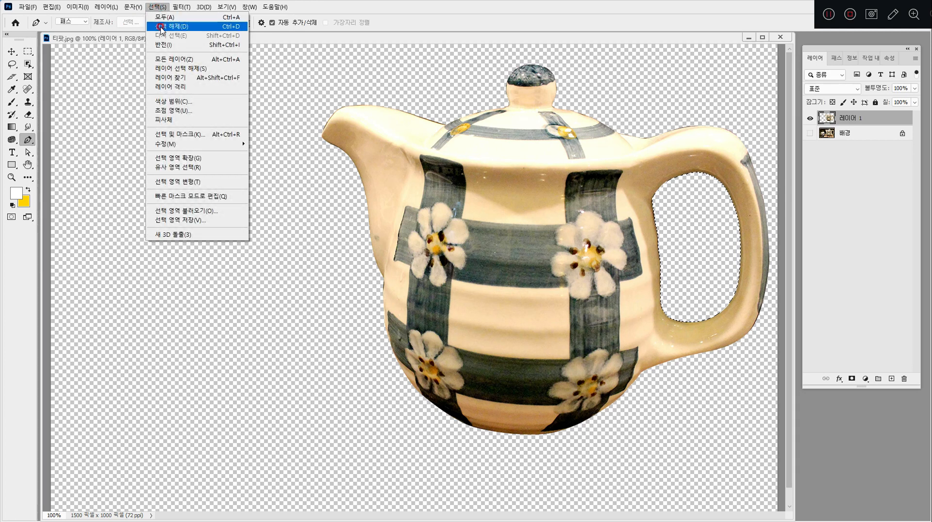
left_click(161, 27)
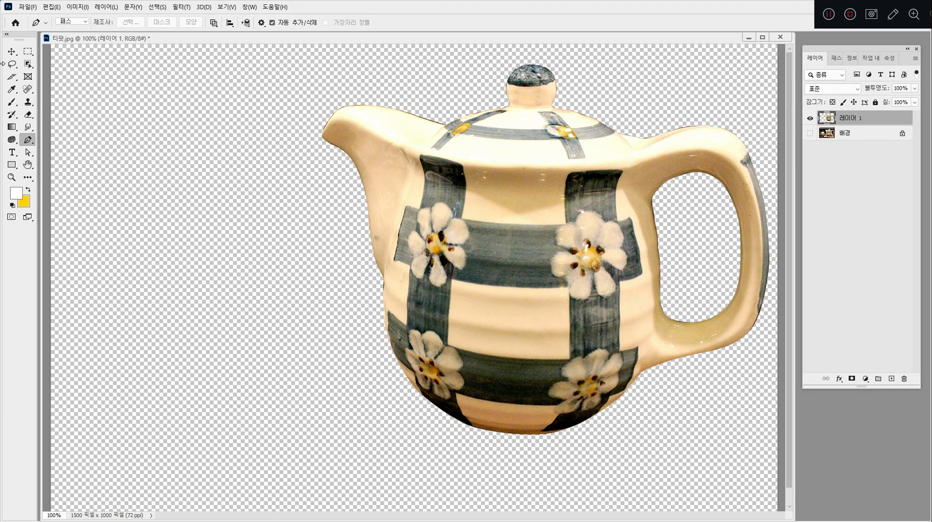
- Move the cut-out teapot with the Move tool to about the centre of the canvas
left_click(12, 52)
left_click_drag(548, 228, 372, 240)
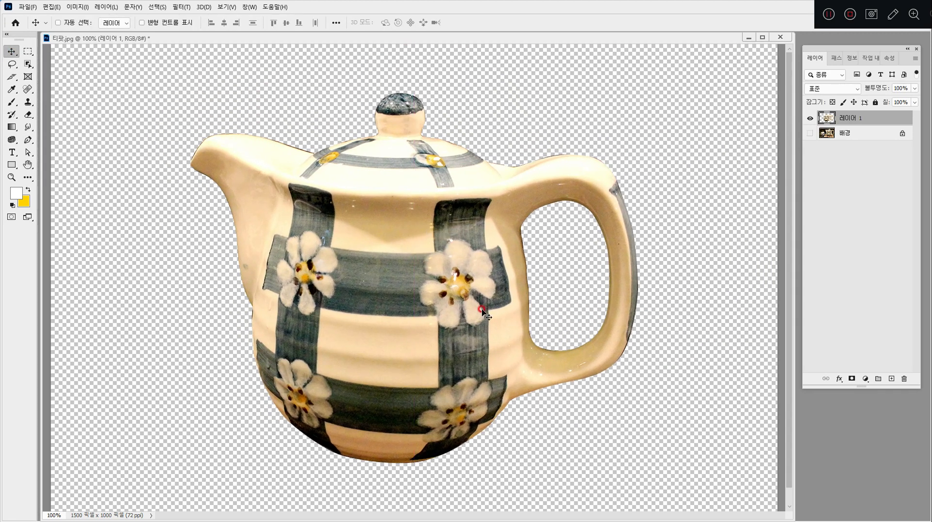
left_click_drag(403, 359, 410, 341)
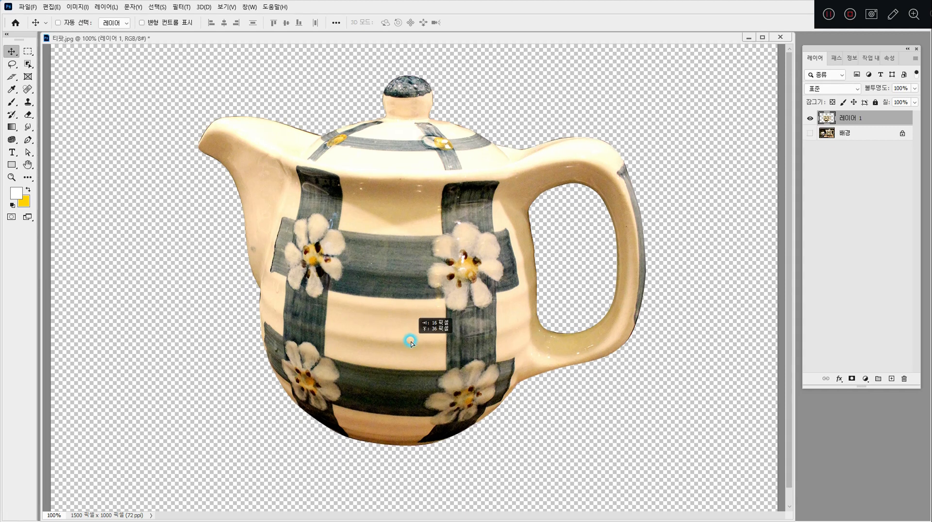
left_click_drag(460, 364, 461, 373)
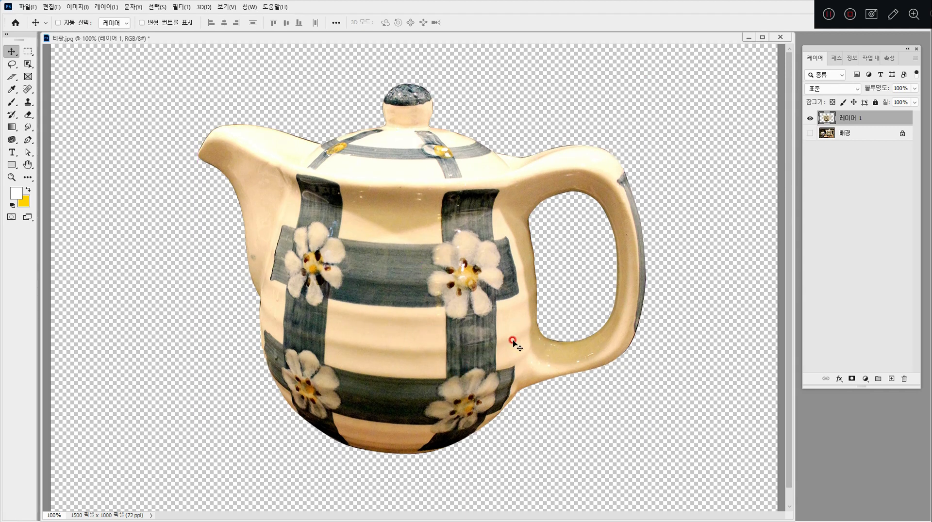